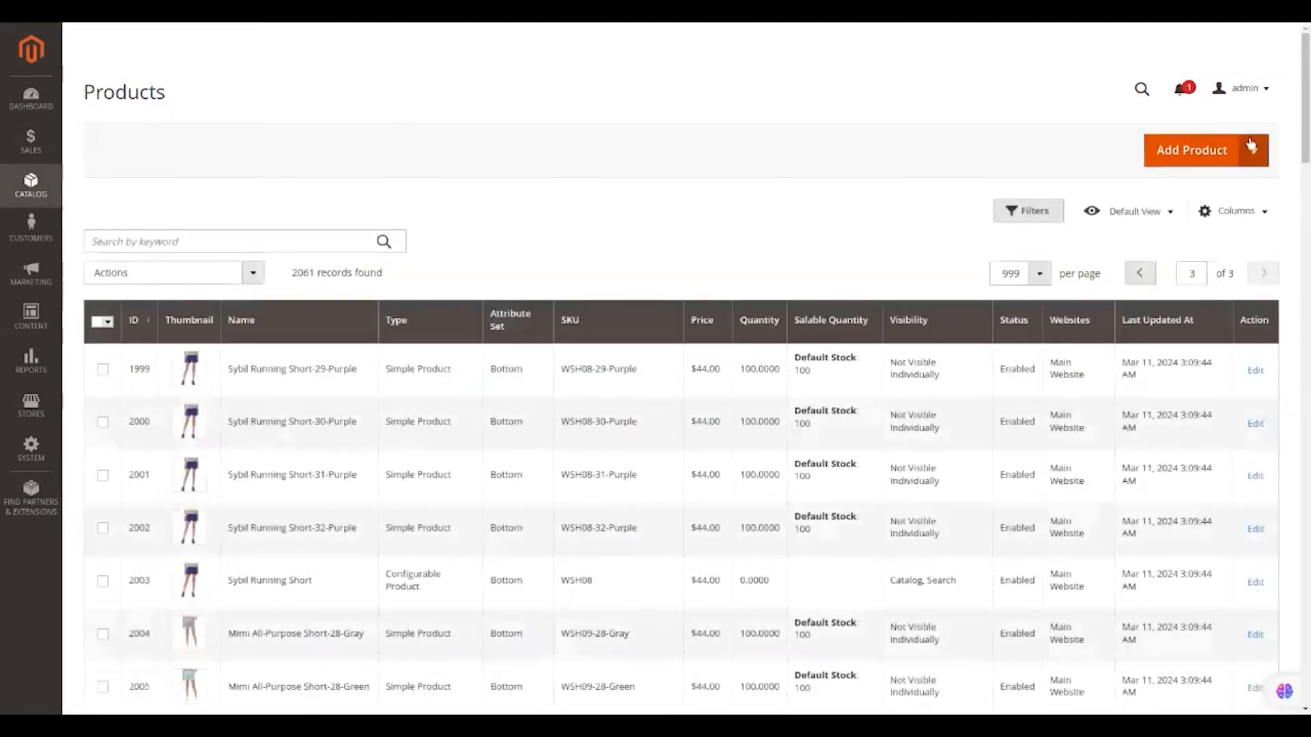
Start a new simple product named Nutella with a price of $26.
click(1253, 150)
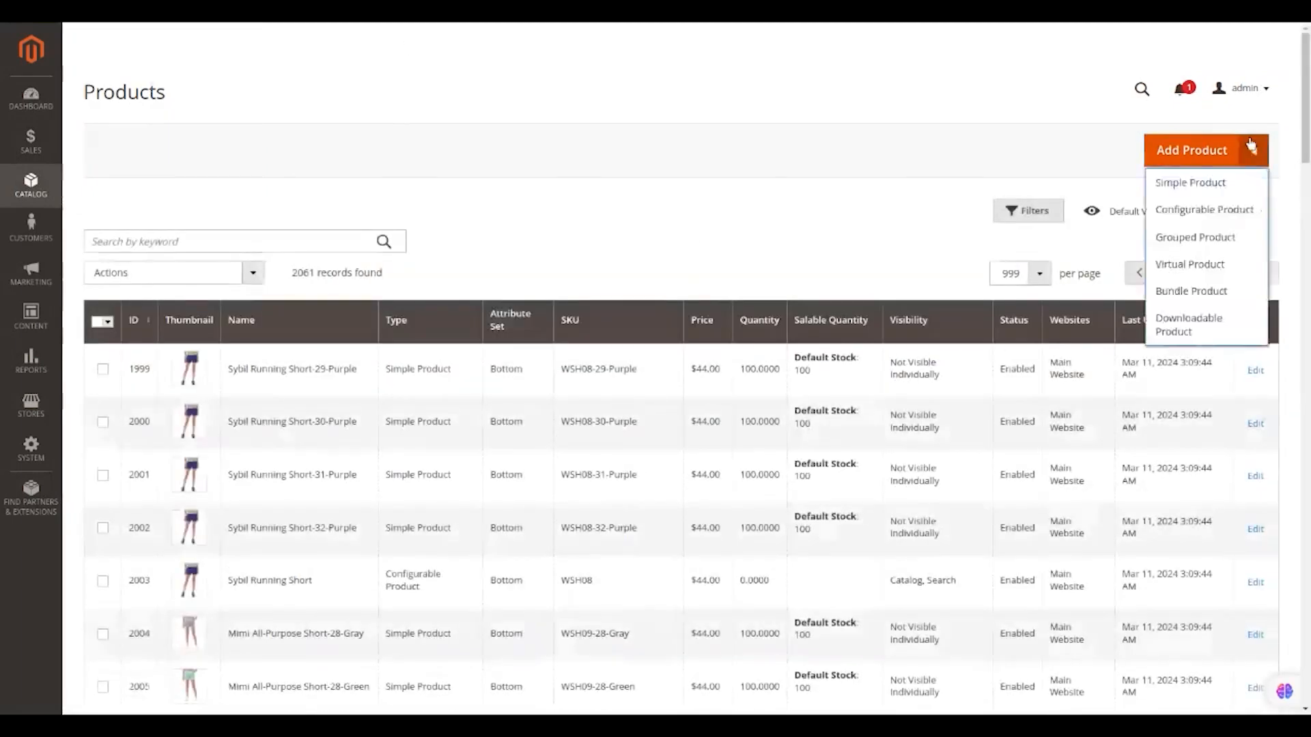
click(1212, 183)
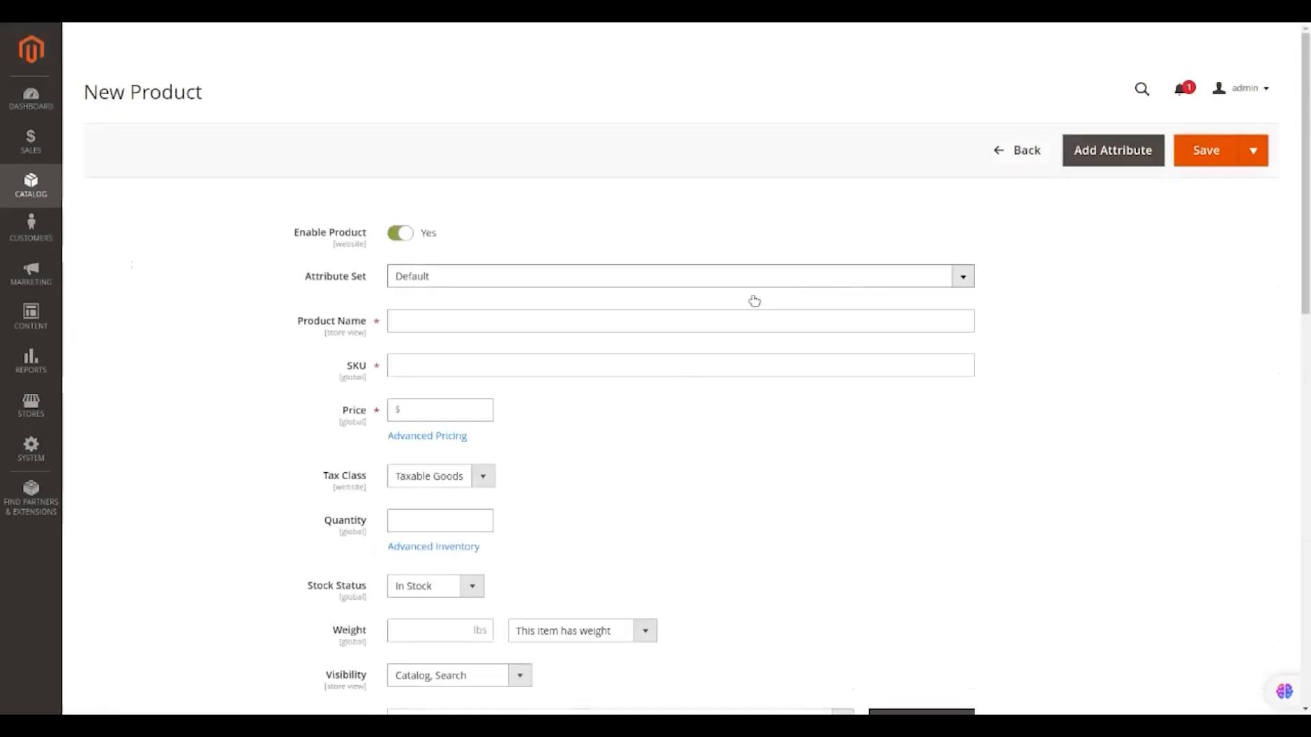
click(688, 323)
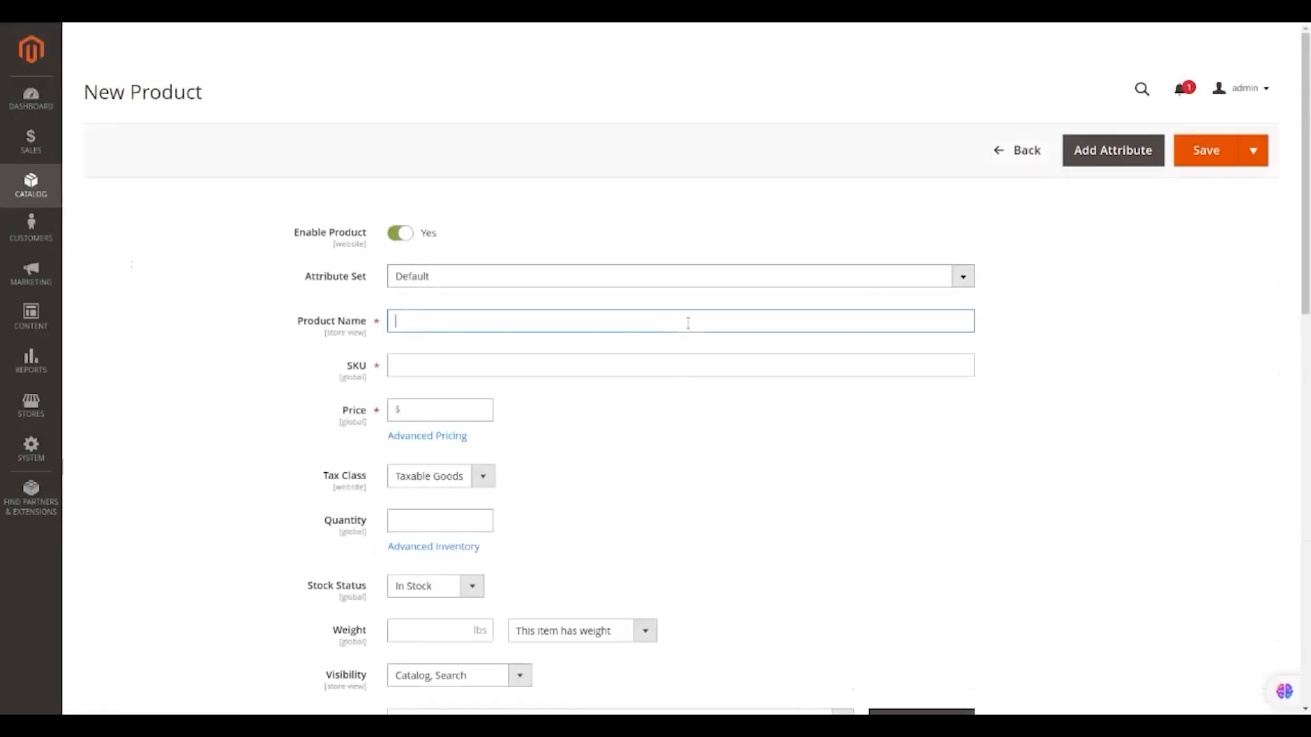
text(B)
text(Nutell)
text(a)
click(472, 408)
text(26)
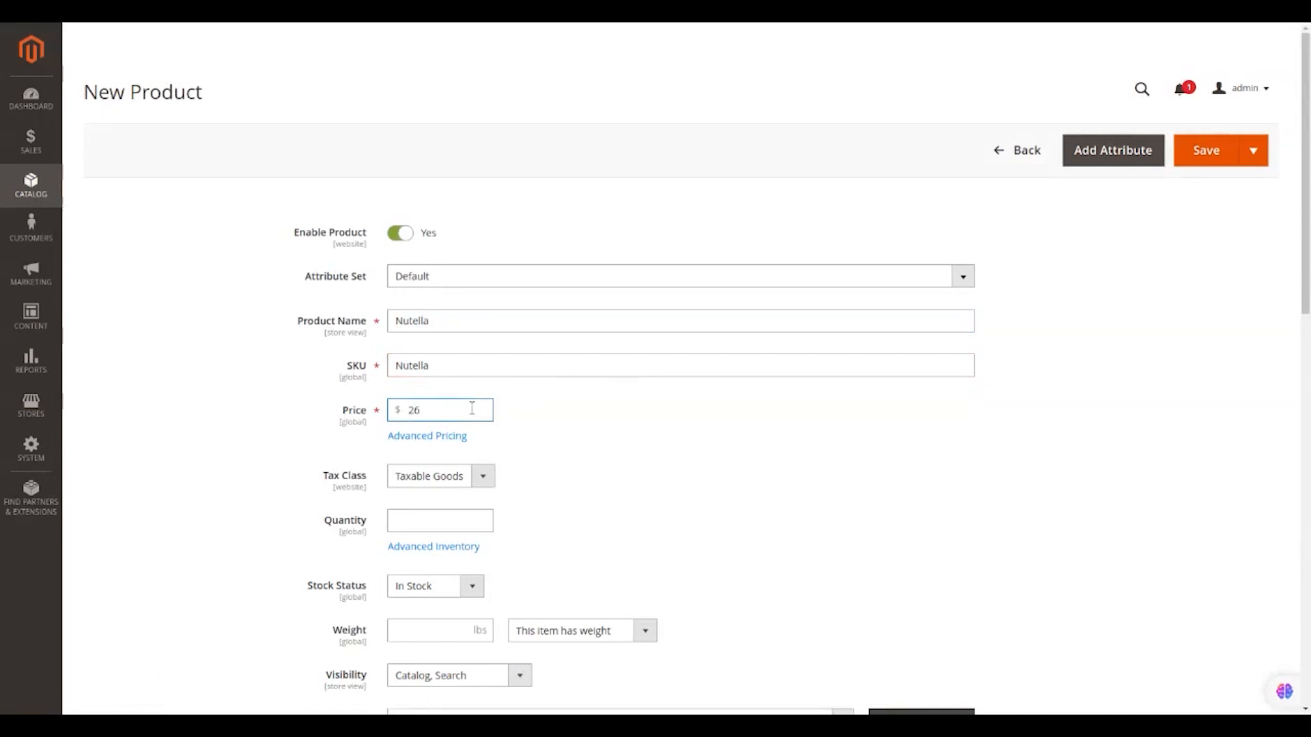
Set the product's quantity to 30 and its weight to 20 lbs.
scroll(472, 408, down, 2)
click(454, 411)
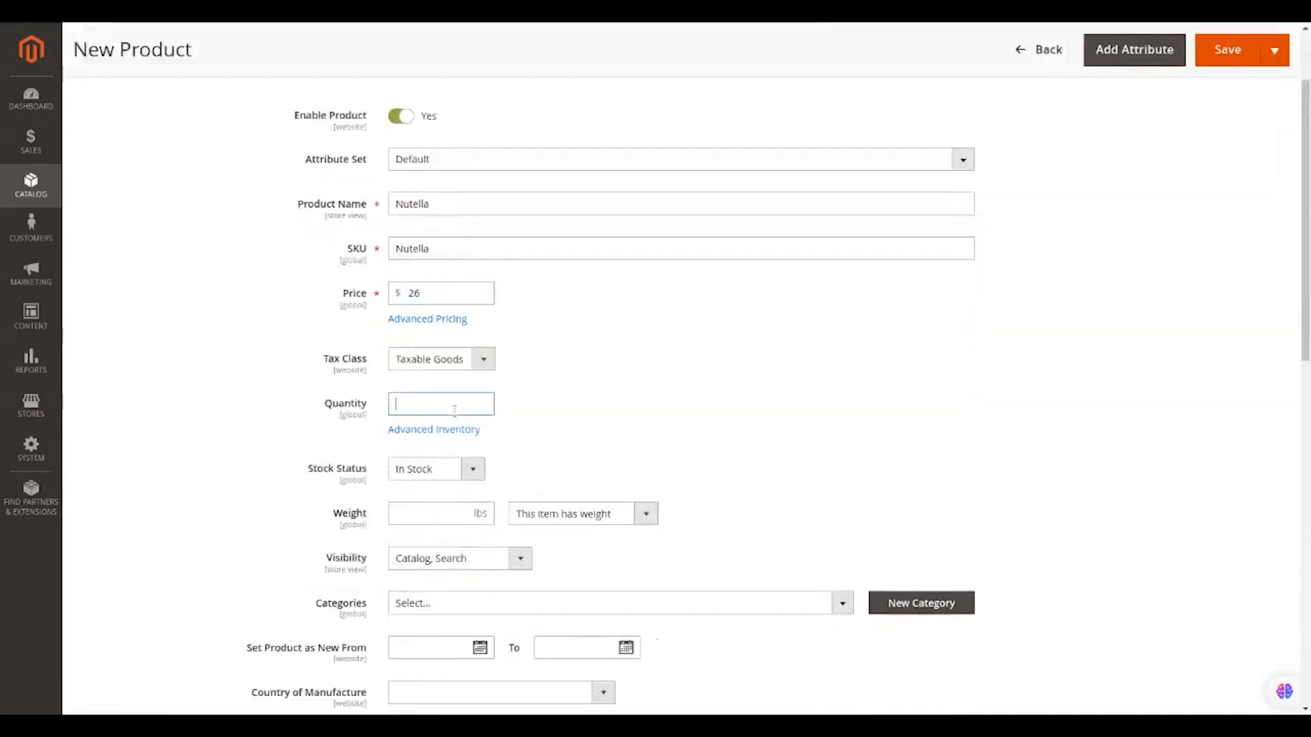
text(30)
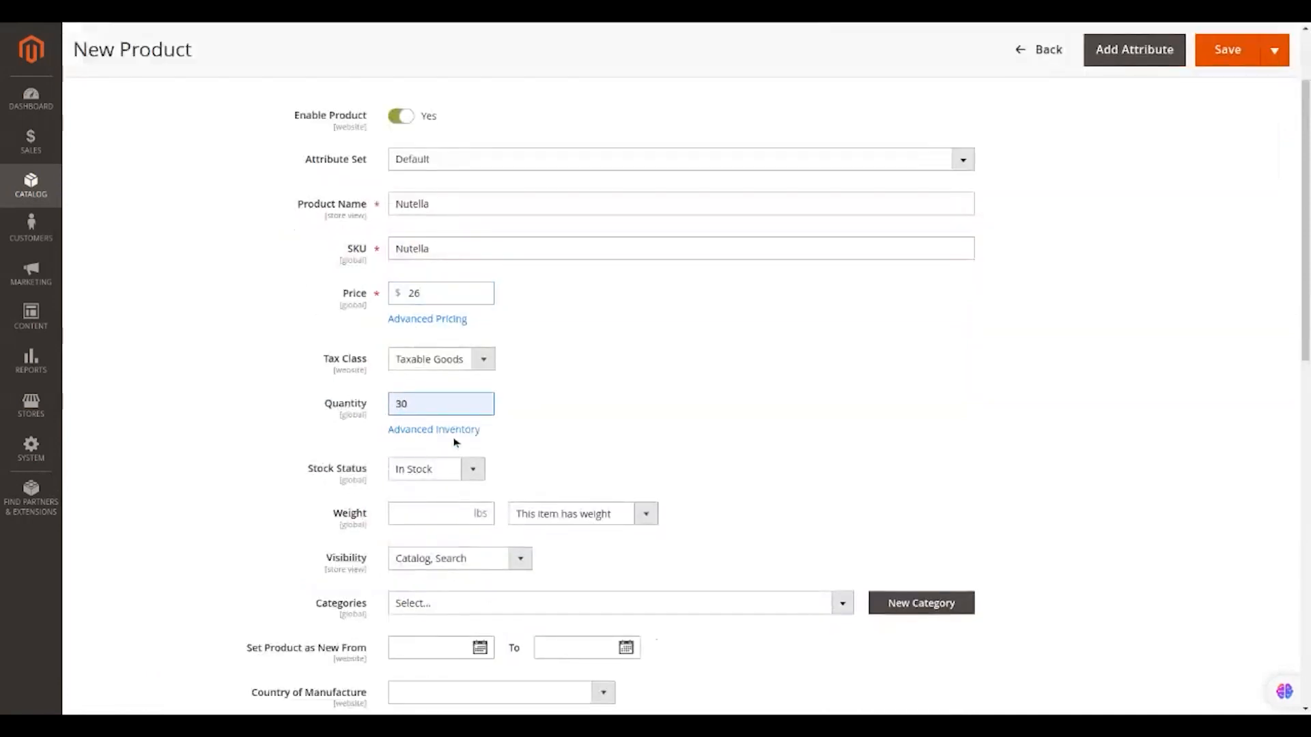
scroll(454, 442, down, 1)
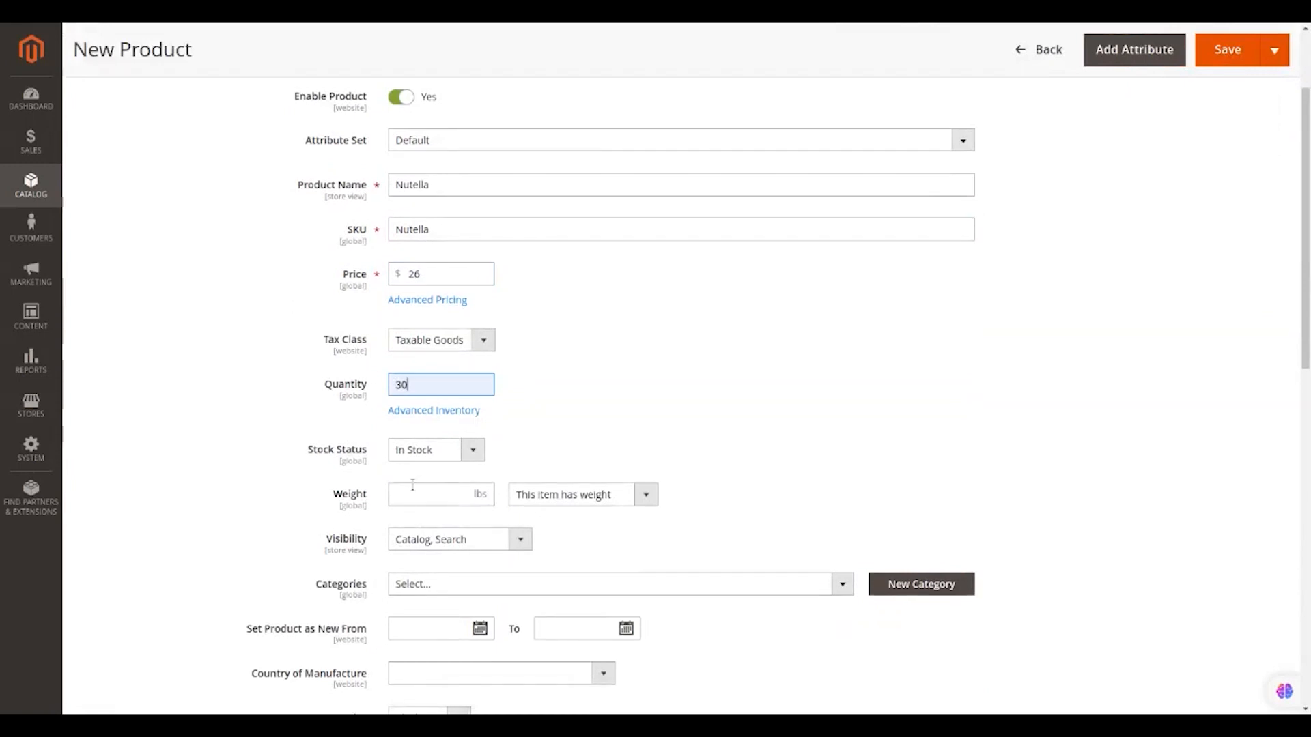
scroll(413, 486, down, 1)
scroll(413, 486, down, 1)
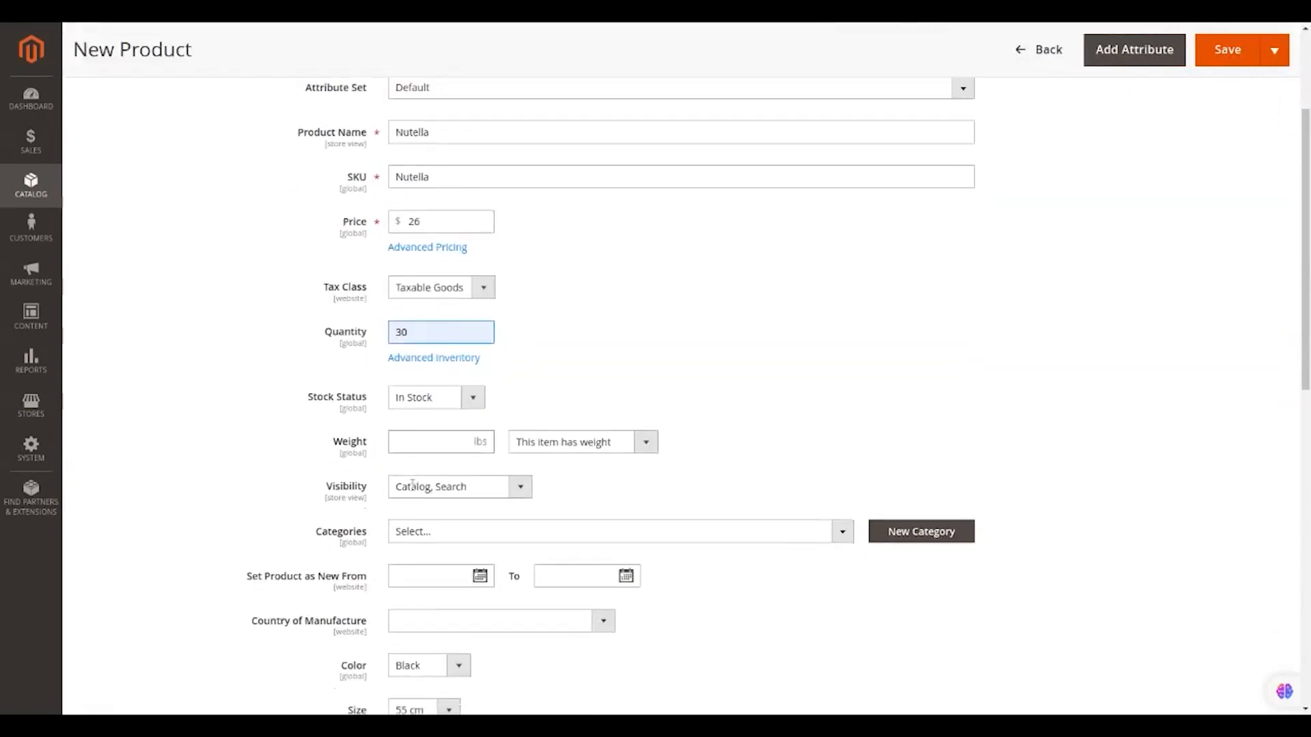
click(424, 448)
text(20)
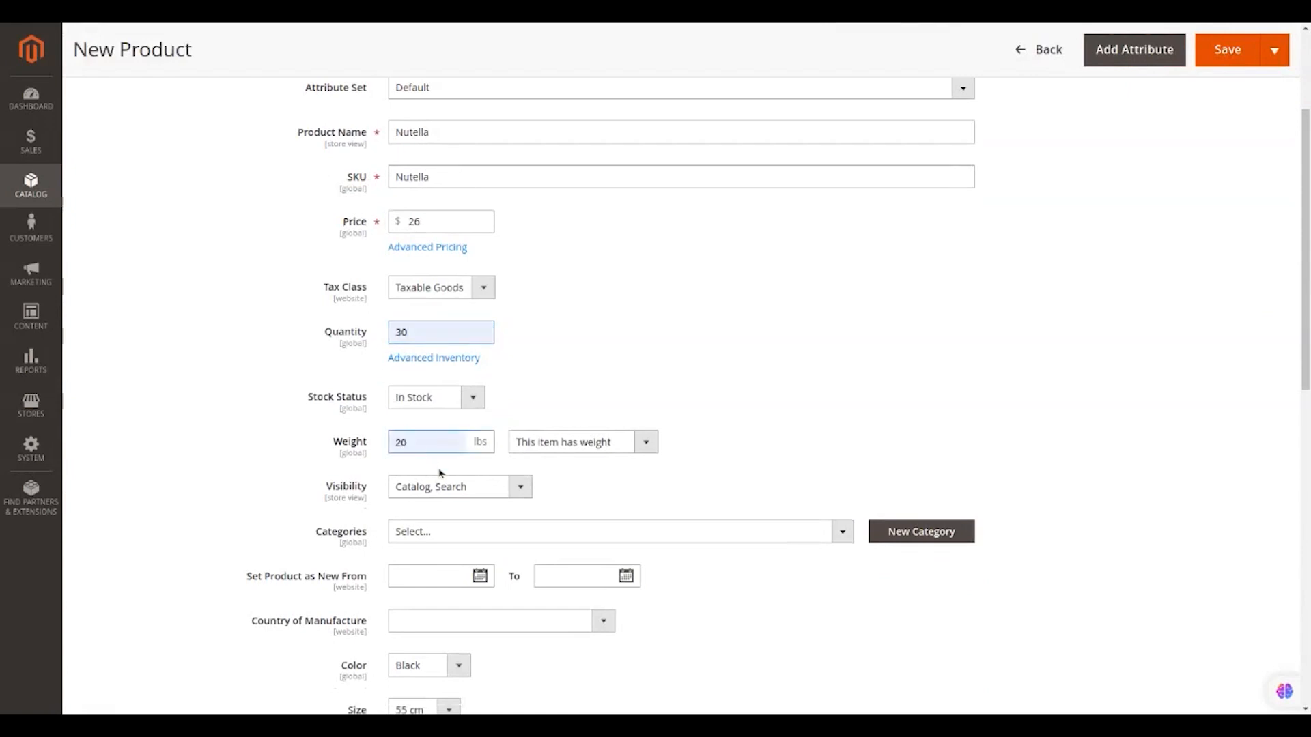
Assign the Nutella product to a category from the Categories list.
scroll(437, 485, down, 1)
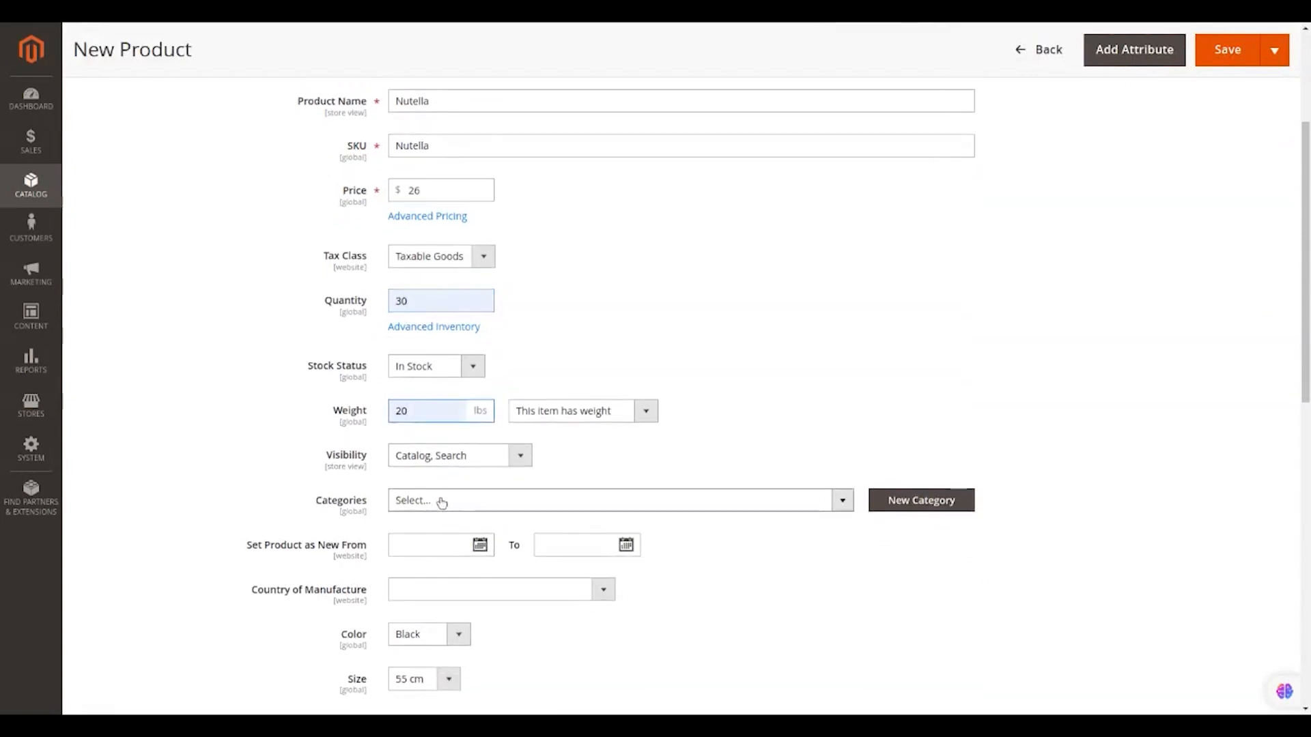
click(442, 502)
scroll(468, 593, down, 1)
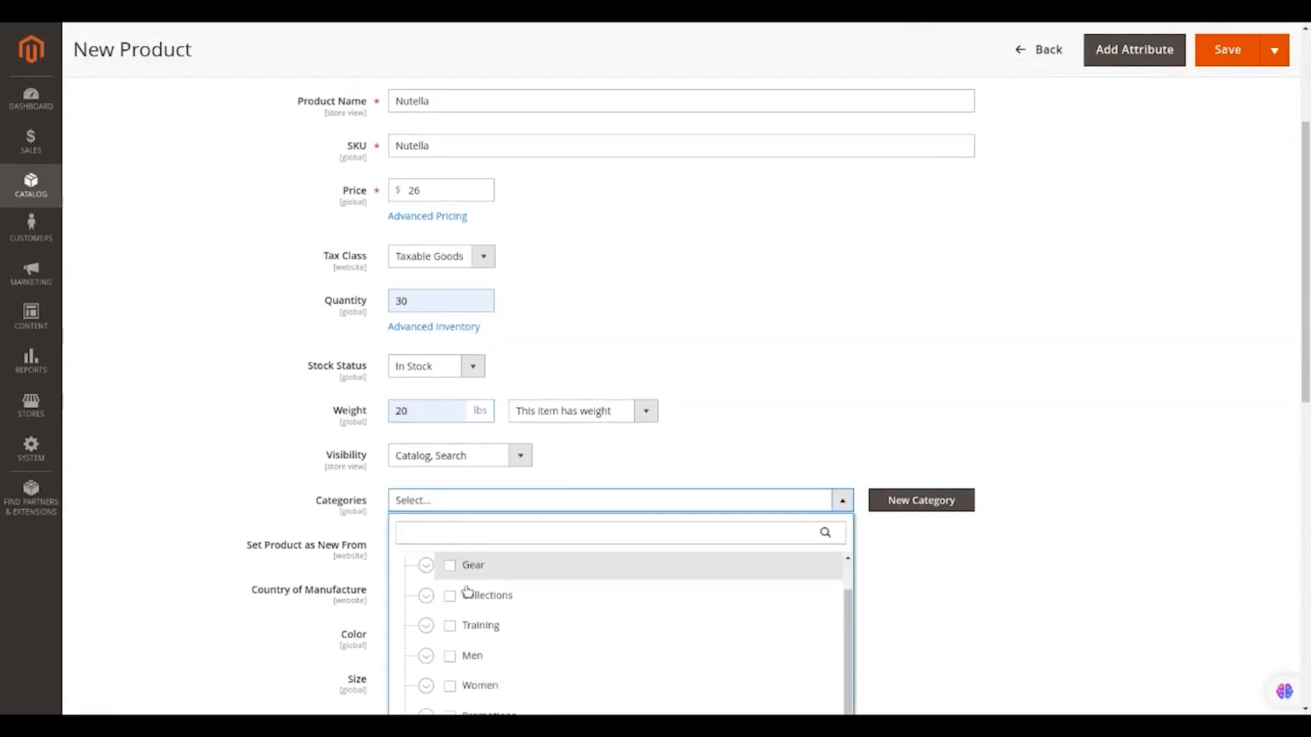
scroll(567, 415, down, 1)
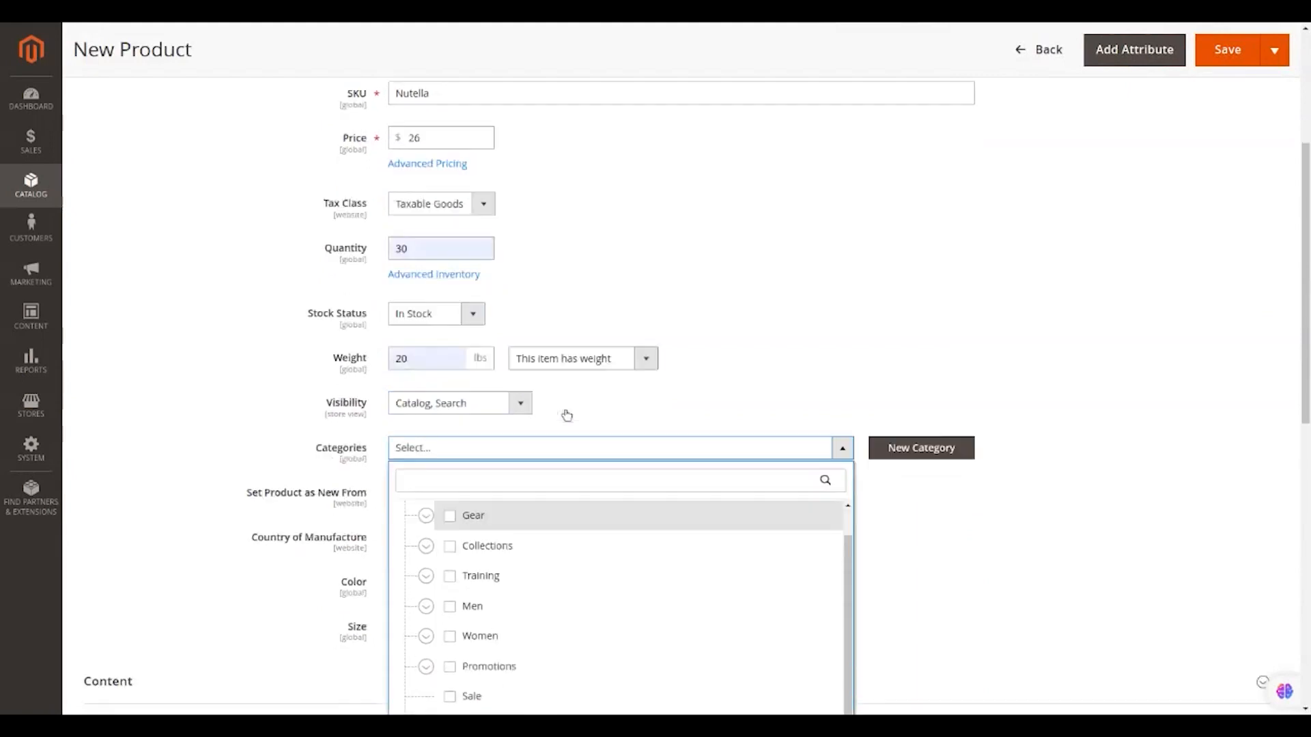
scroll(567, 415, down, 9)
click(478, 345)
click(609, 373)
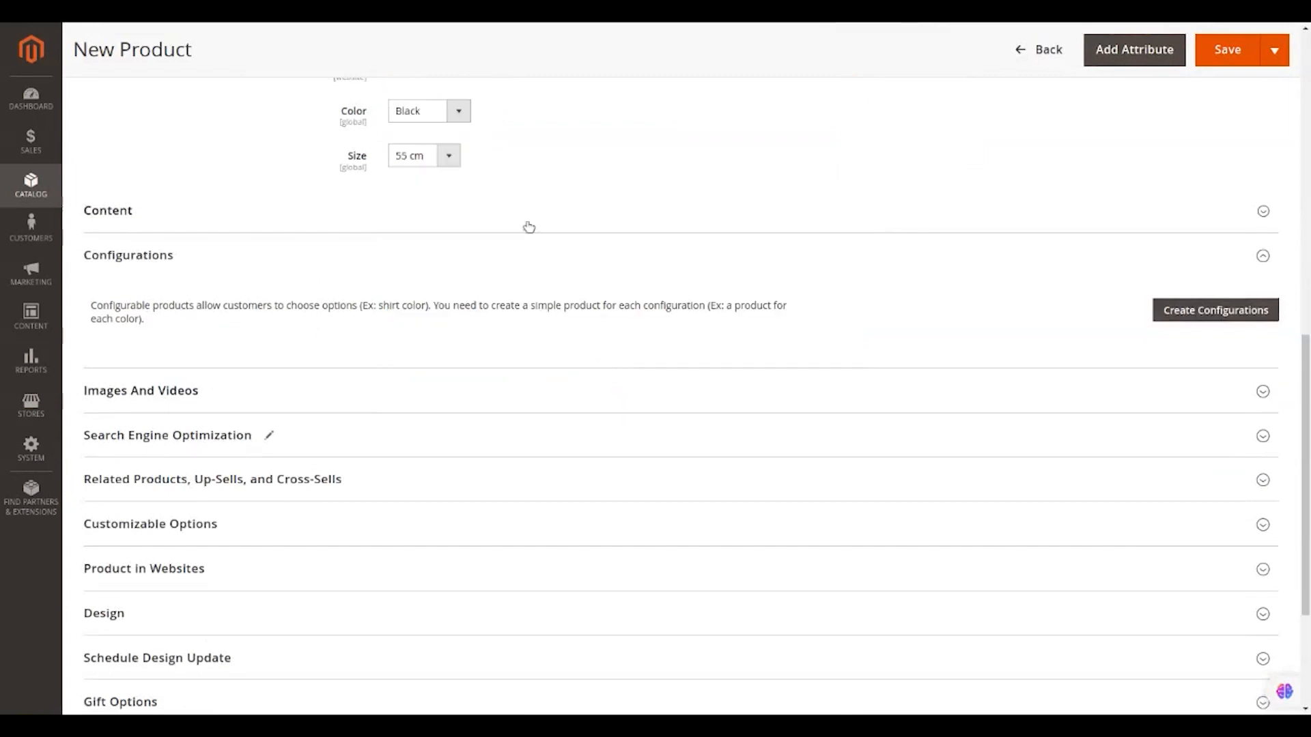
Fill in the short description in the Content section with text introducing Nutella as a sweetened hazelnut cocoa spread made by Ferrero.
click(530, 227)
click(480, 390)
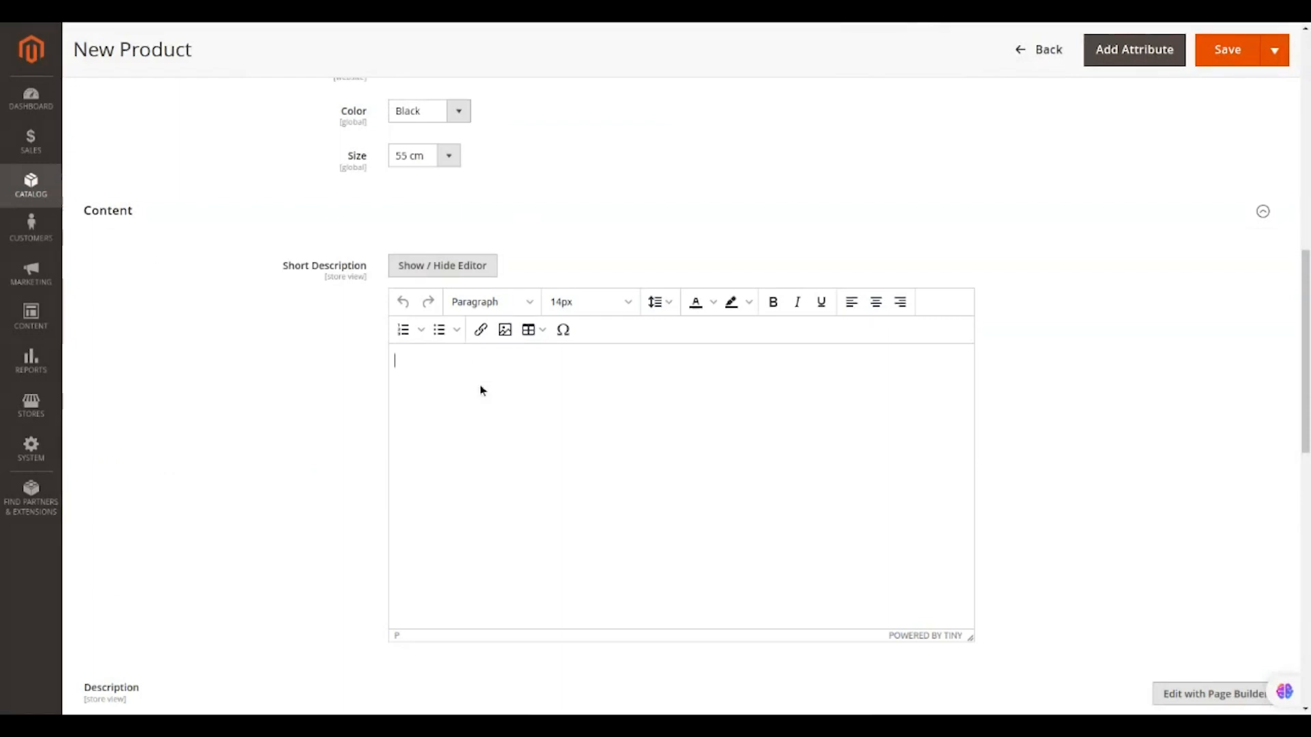
text(Nutella is a sweetened hazelnut cocoa spread made by Ferrero, an Italian company that's the third-largest chocolate producer in the world. It was originally created in Italy during World War II when baker Pietro Ferrero added ground hazelnuts to a chocolate spread to make up for a shortage of cocoa in the country.)
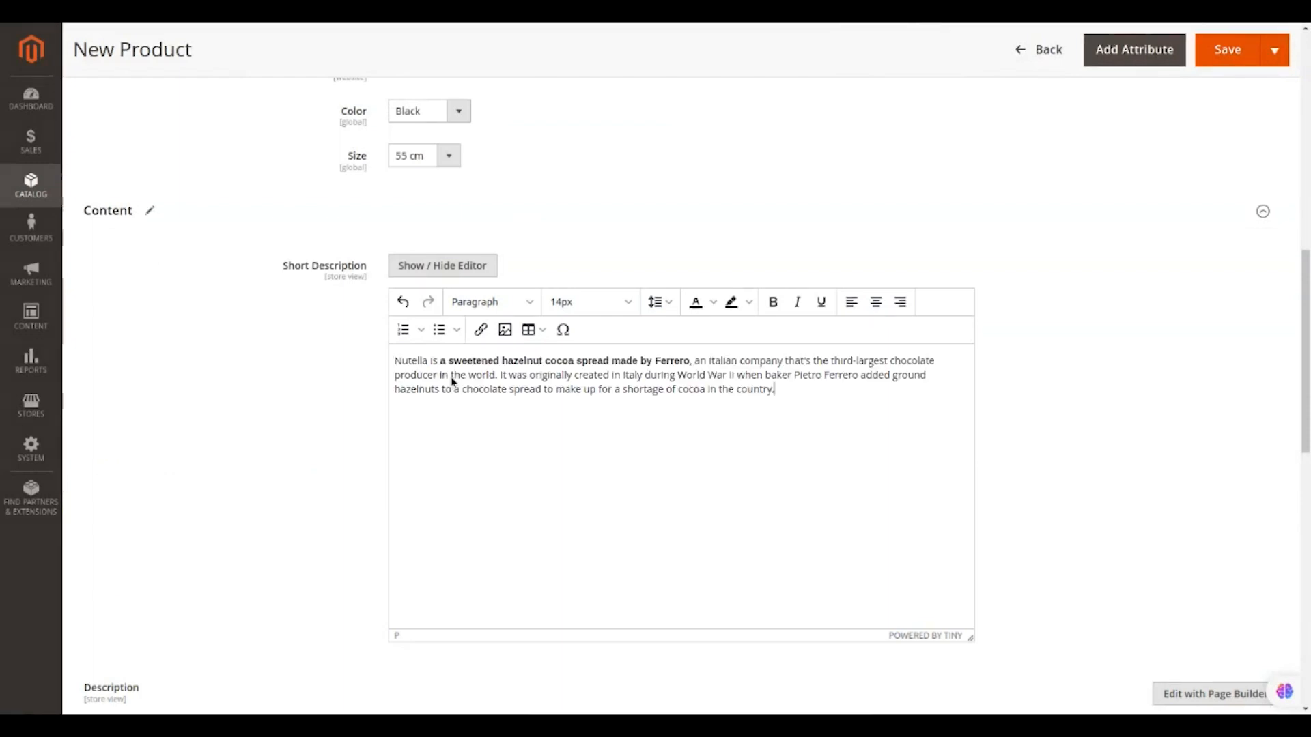
Build the product description layout in Page Builder with a row and a two-column block above it, then return to the product form.
scroll(486, 439, down, 4)
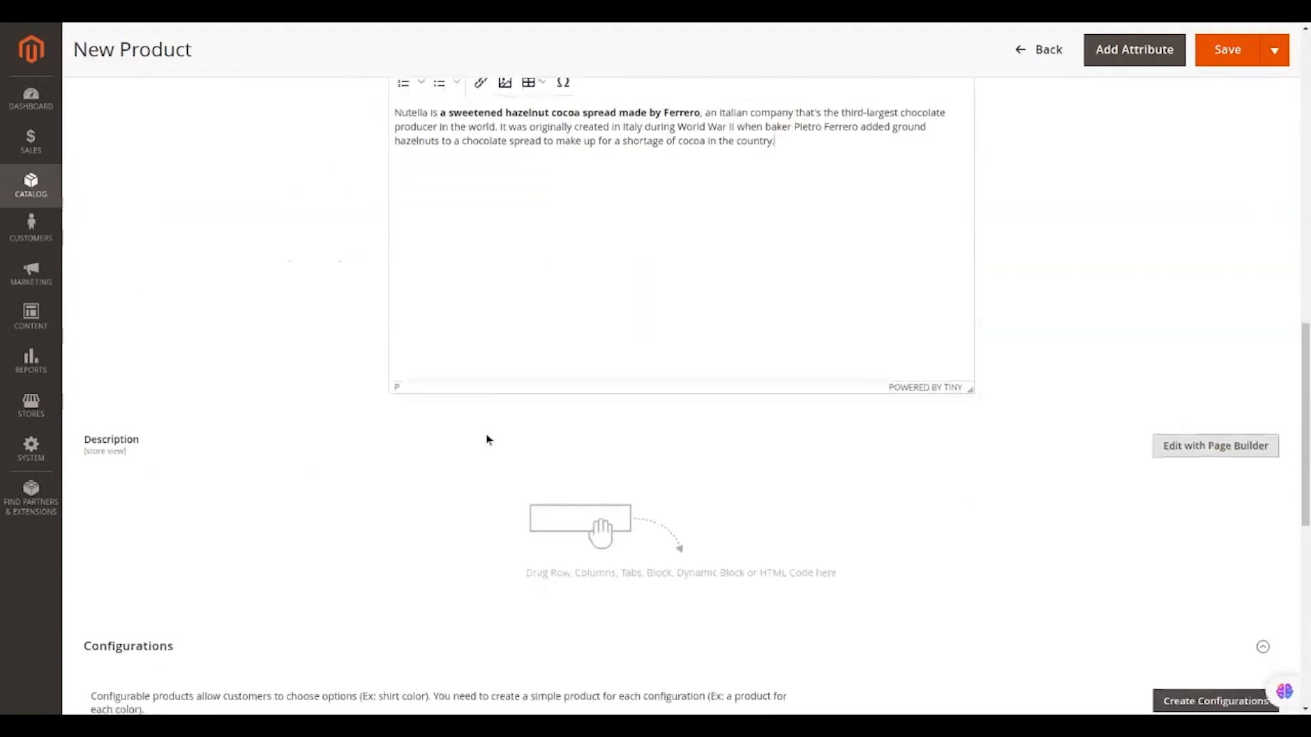
click(1187, 443)
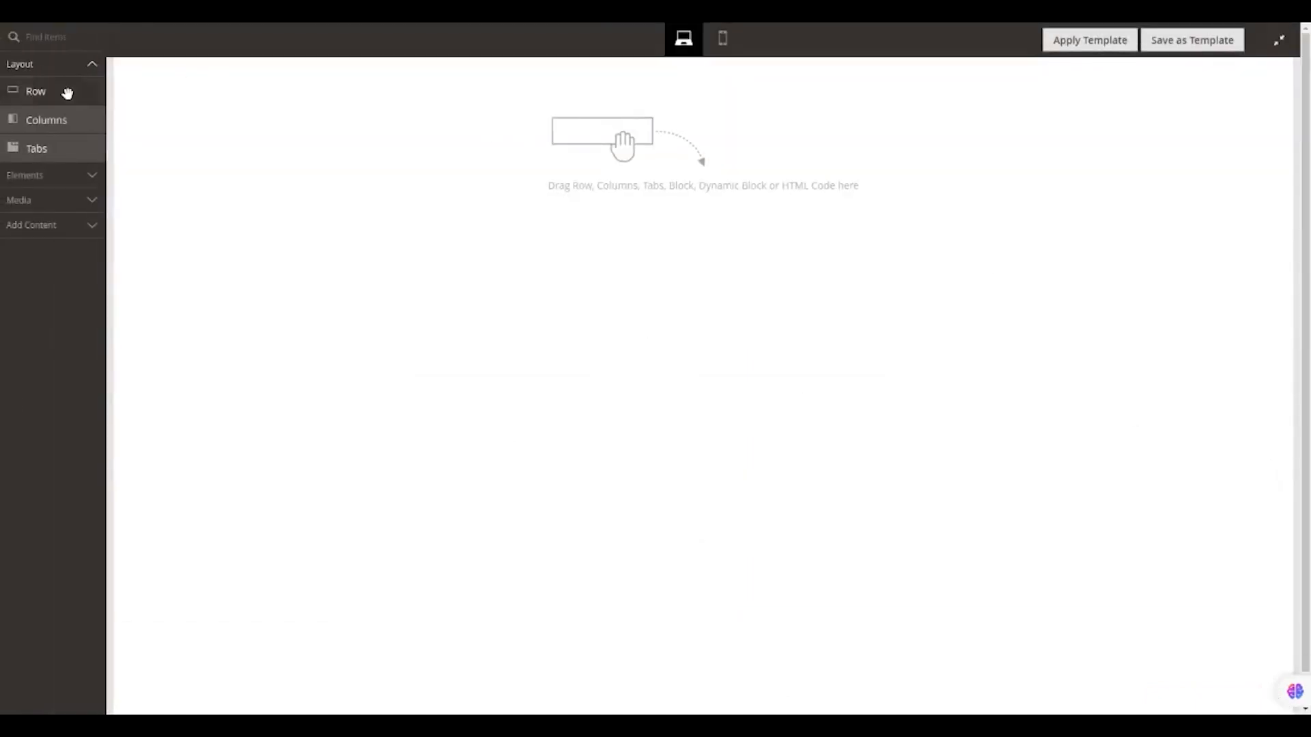
drag(55, 100, 393, 142)
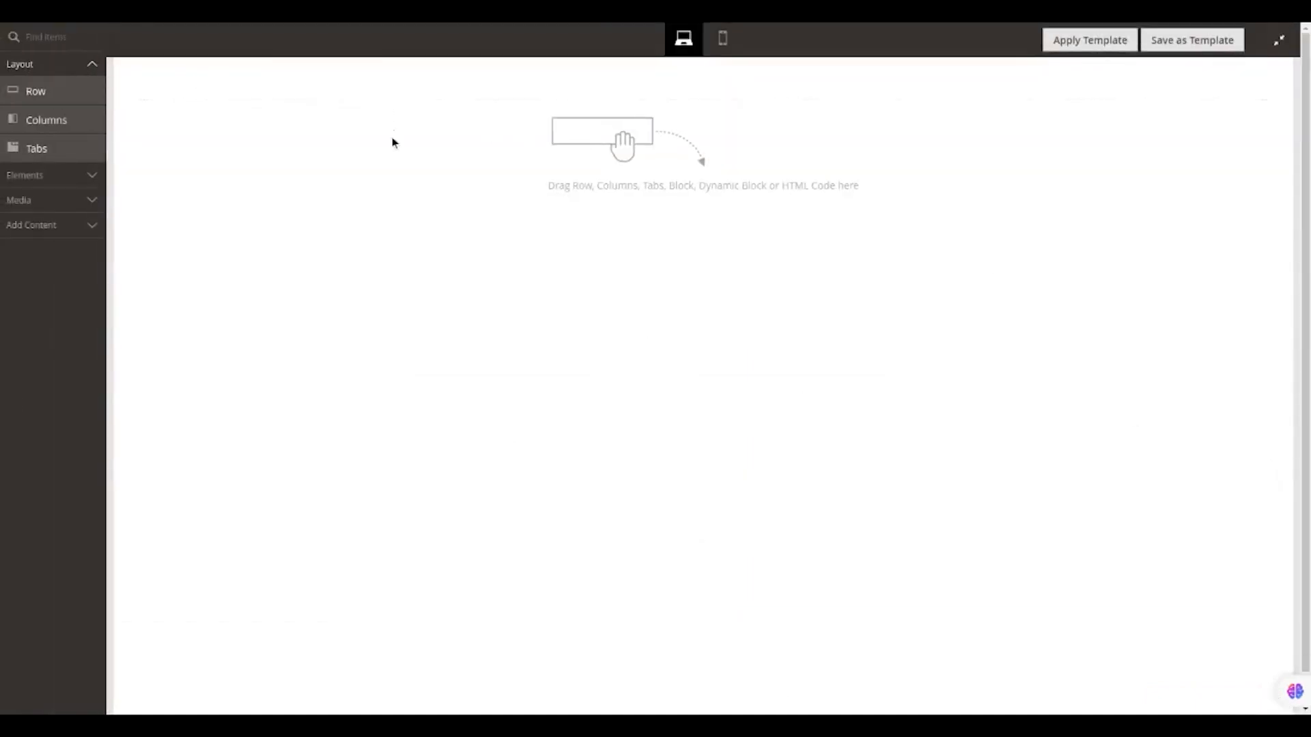
drag(33, 119, 576, 179)
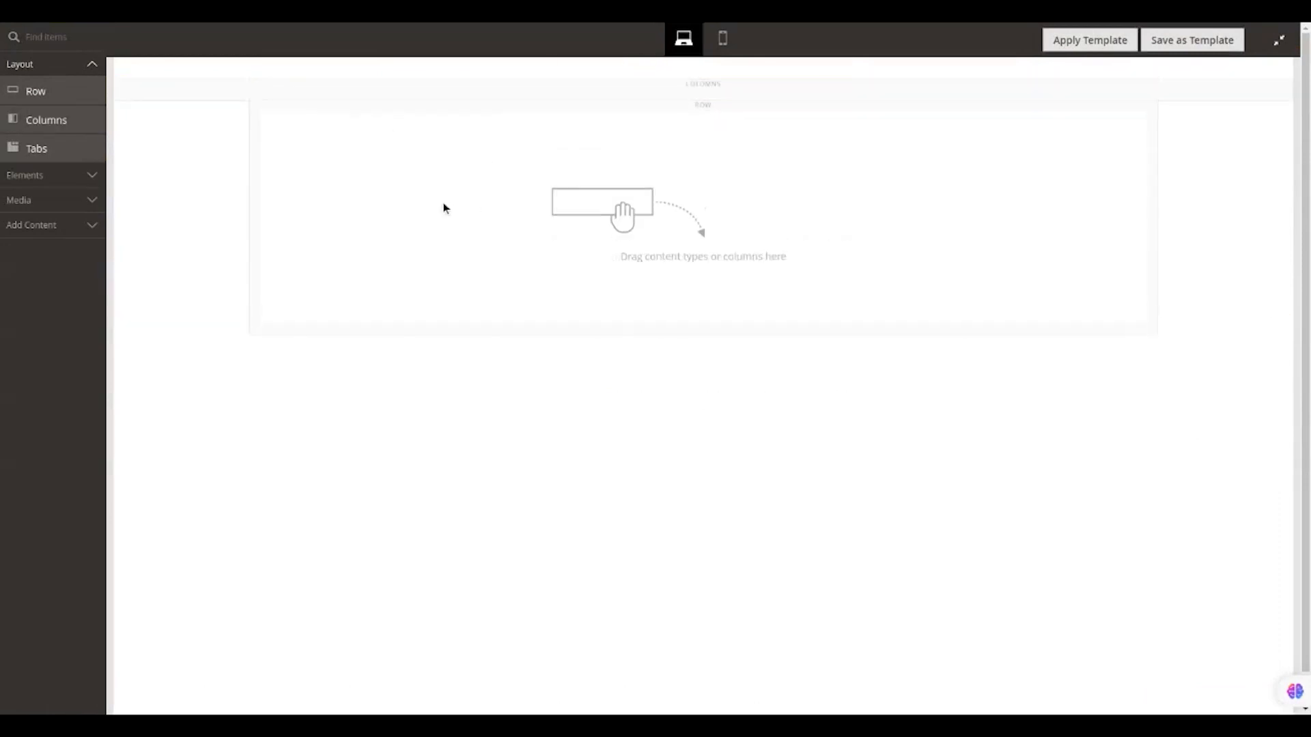
click(1281, 43)
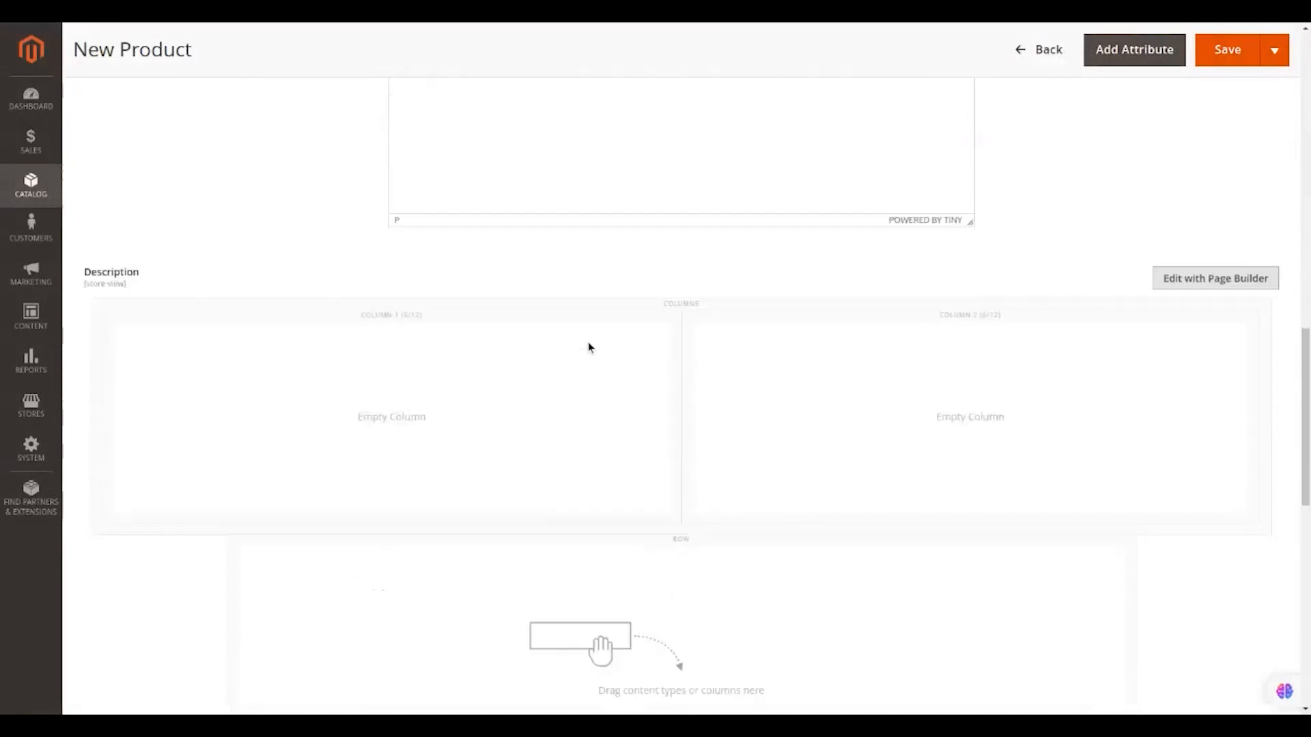
Expand the Search Engine Optimization section and review the URL key, meta title, meta keywords and meta description fields.
scroll(589, 347, down, 10)
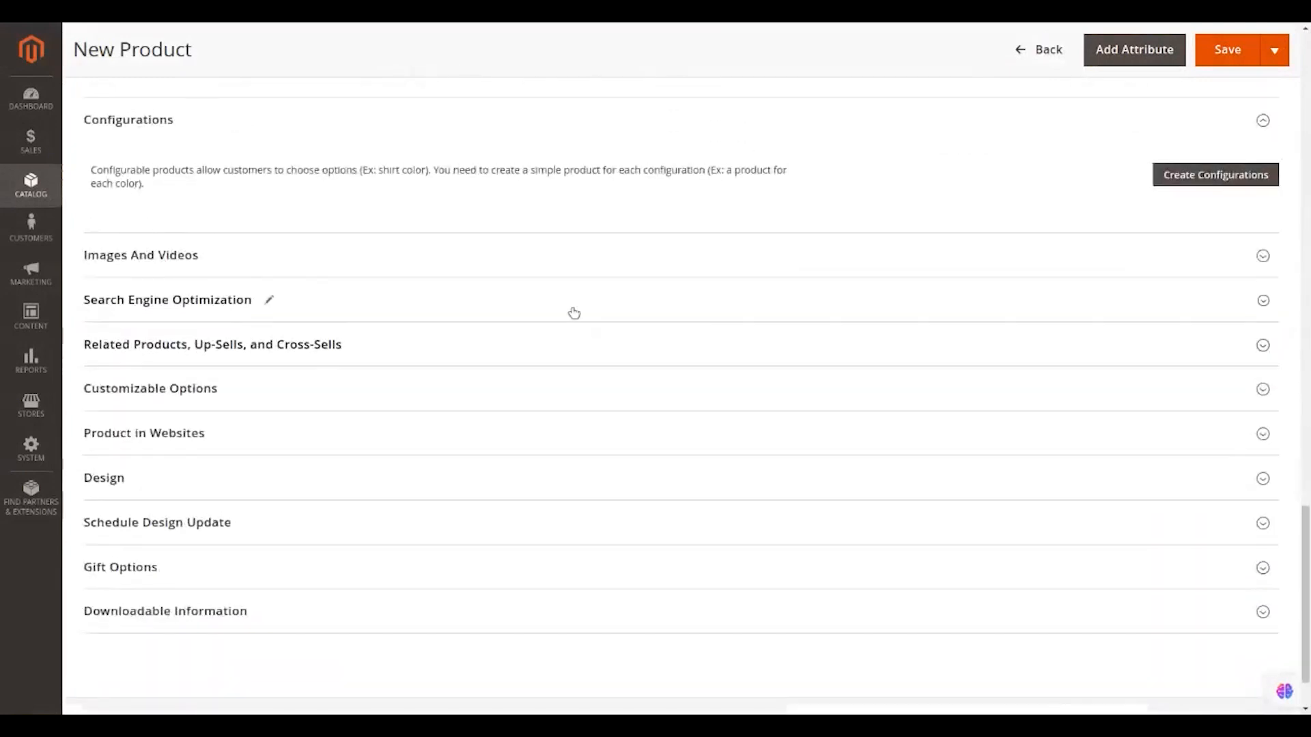
click(574, 312)
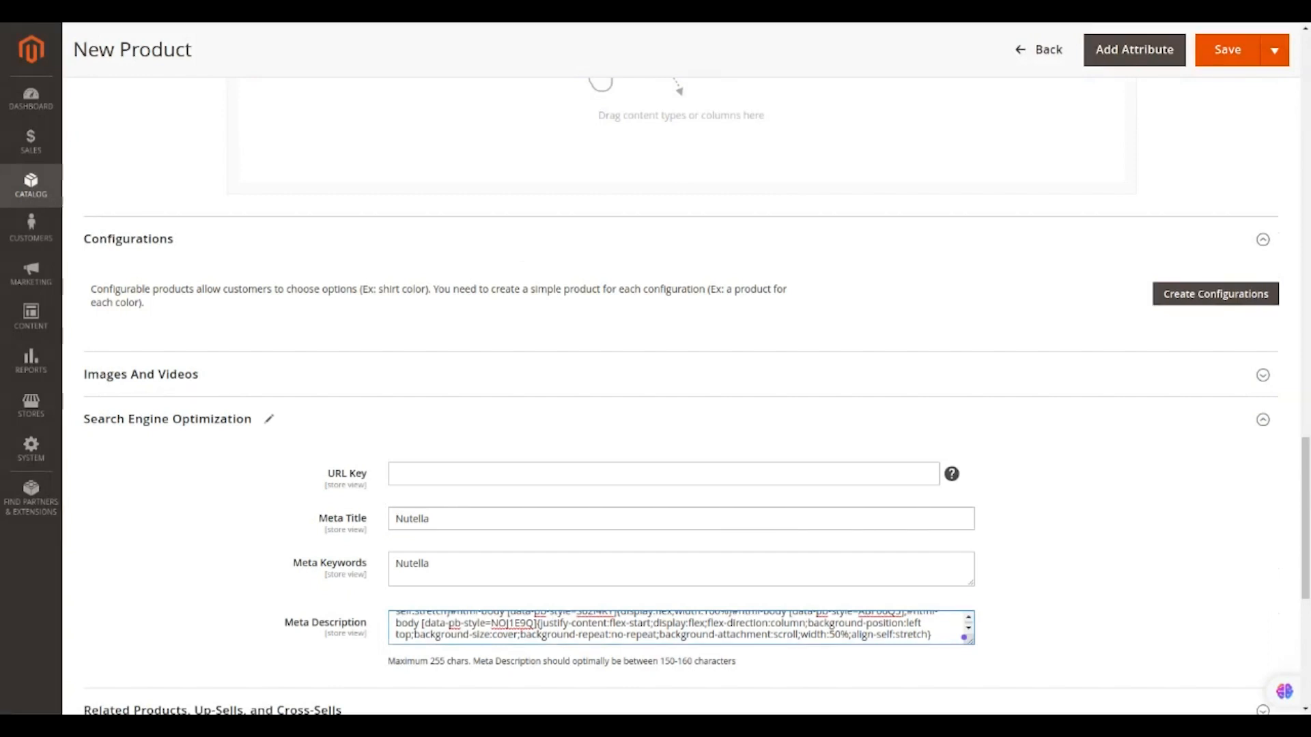
scroll(488, 301, down, 5)
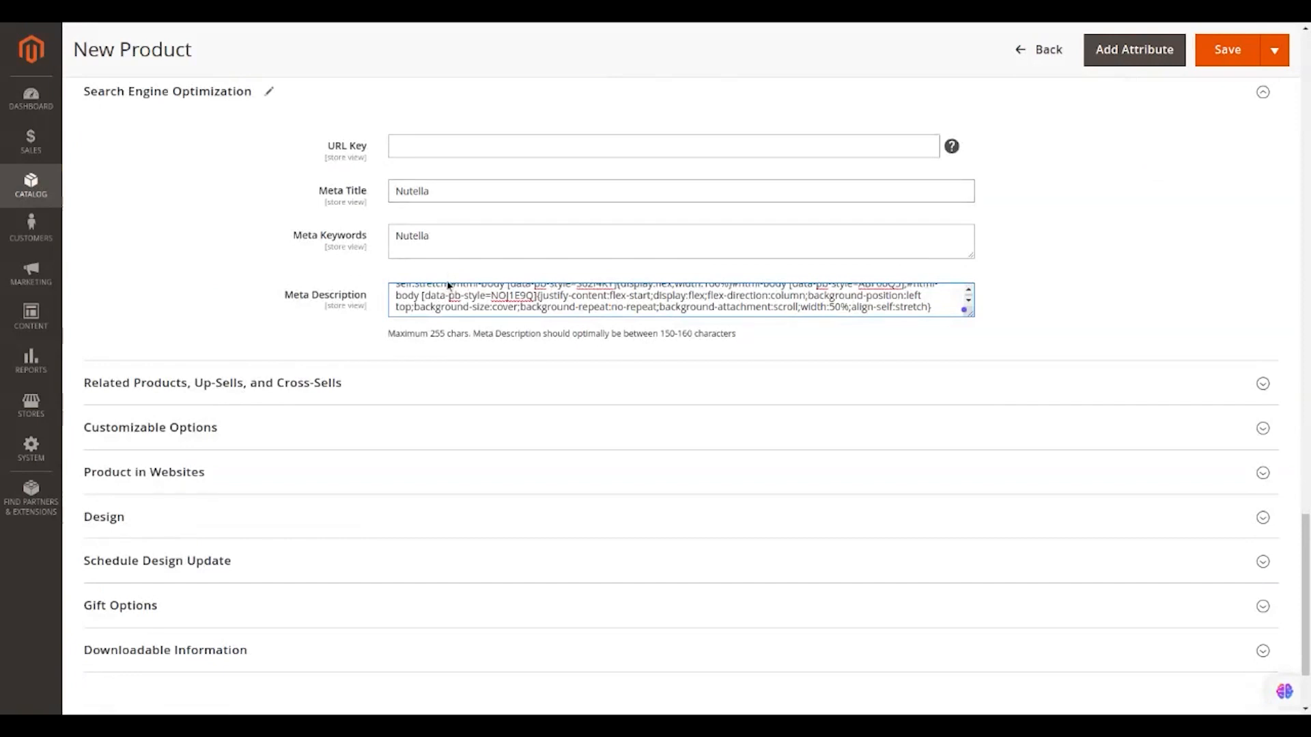
Add Bread as a related product, filtering the product list by the name Bread.
click(442, 374)
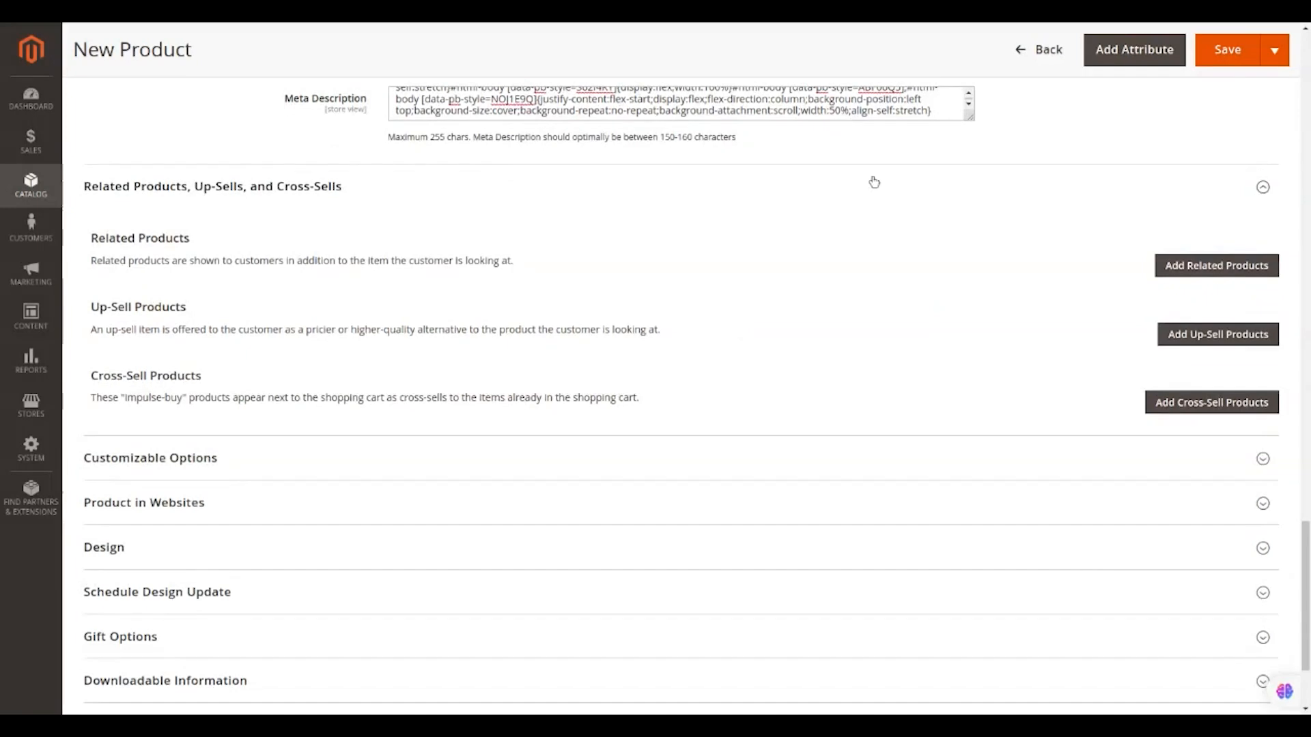
click(1165, 266)
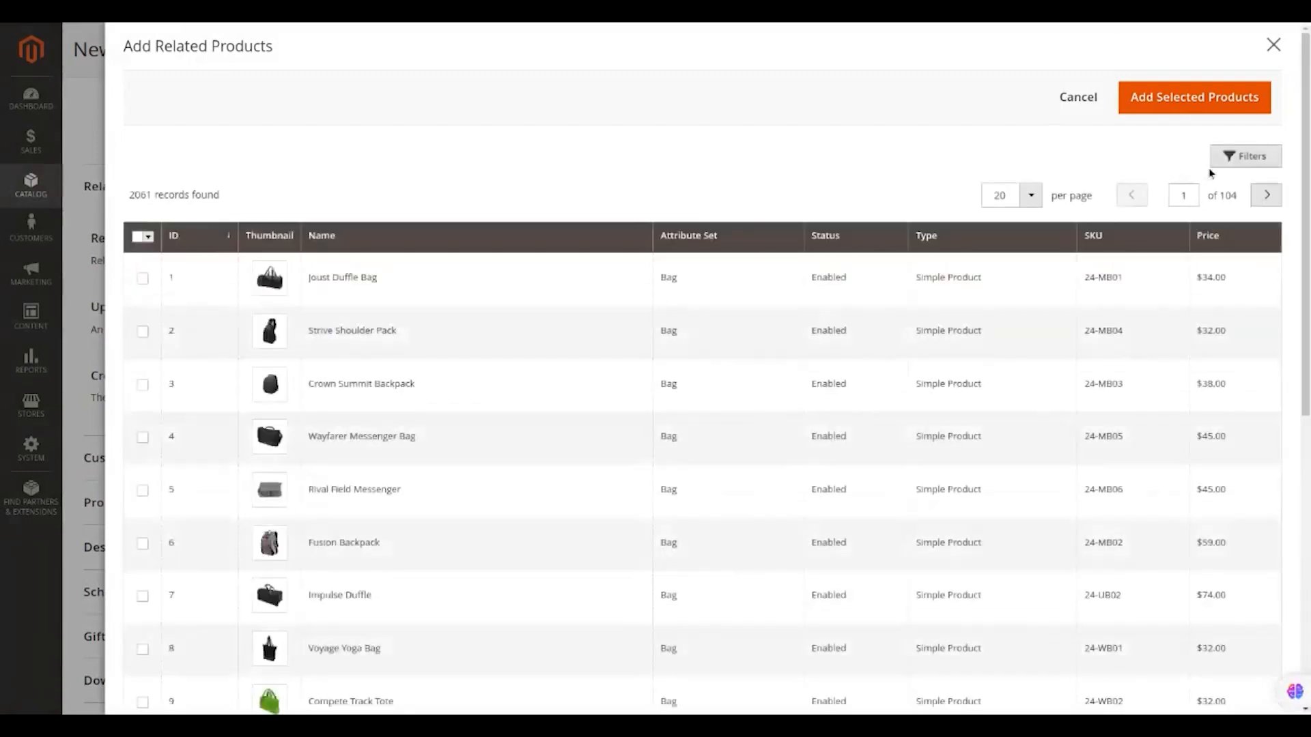
click(1222, 162)
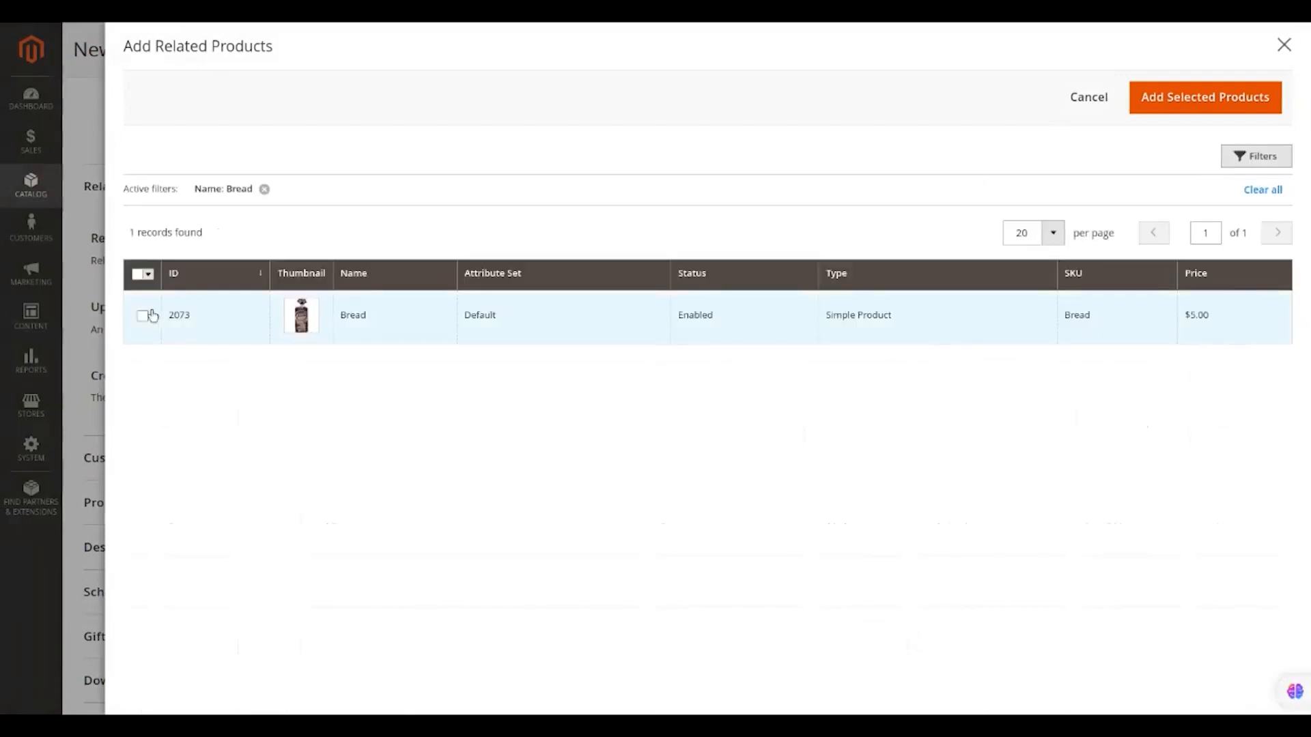
click(142, 316)
click(1152, 108)
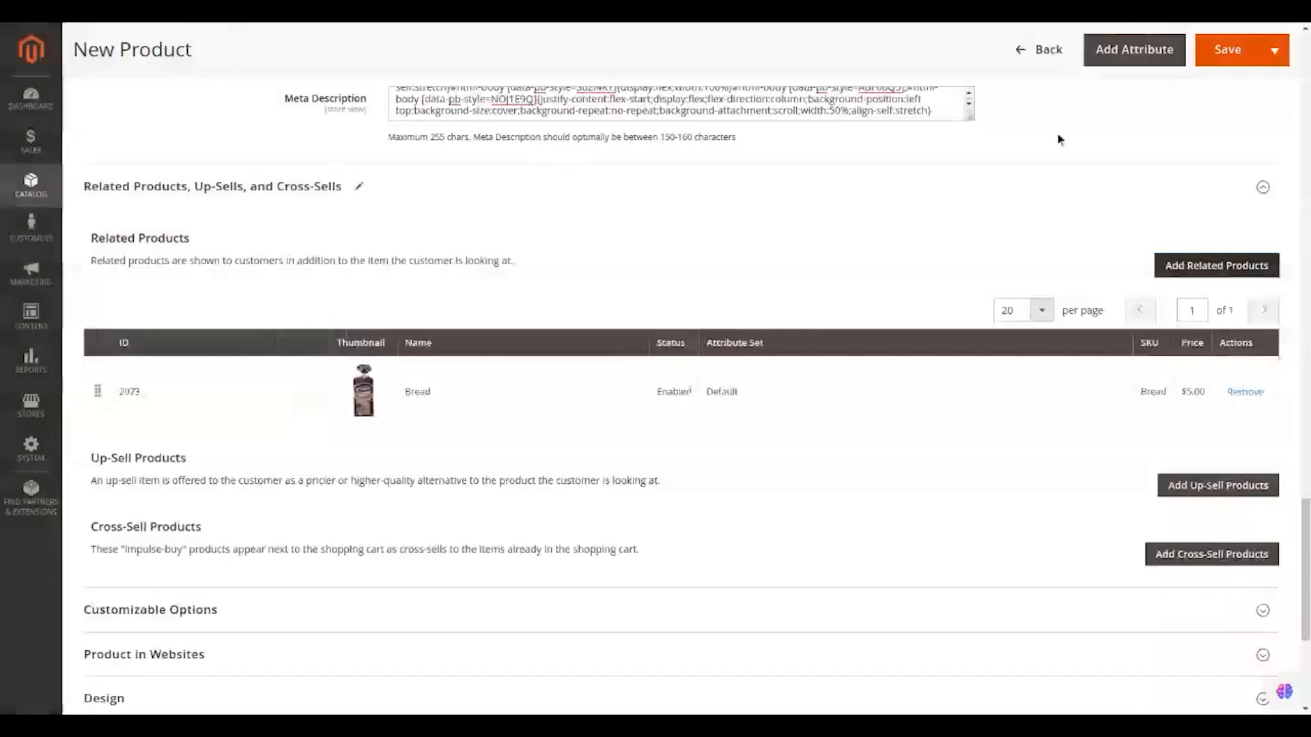
Add Peanut Chocolate Spread as a cross-sell product, filtering the product list by the name Peanut.
scroll(908, 249, down, 2)
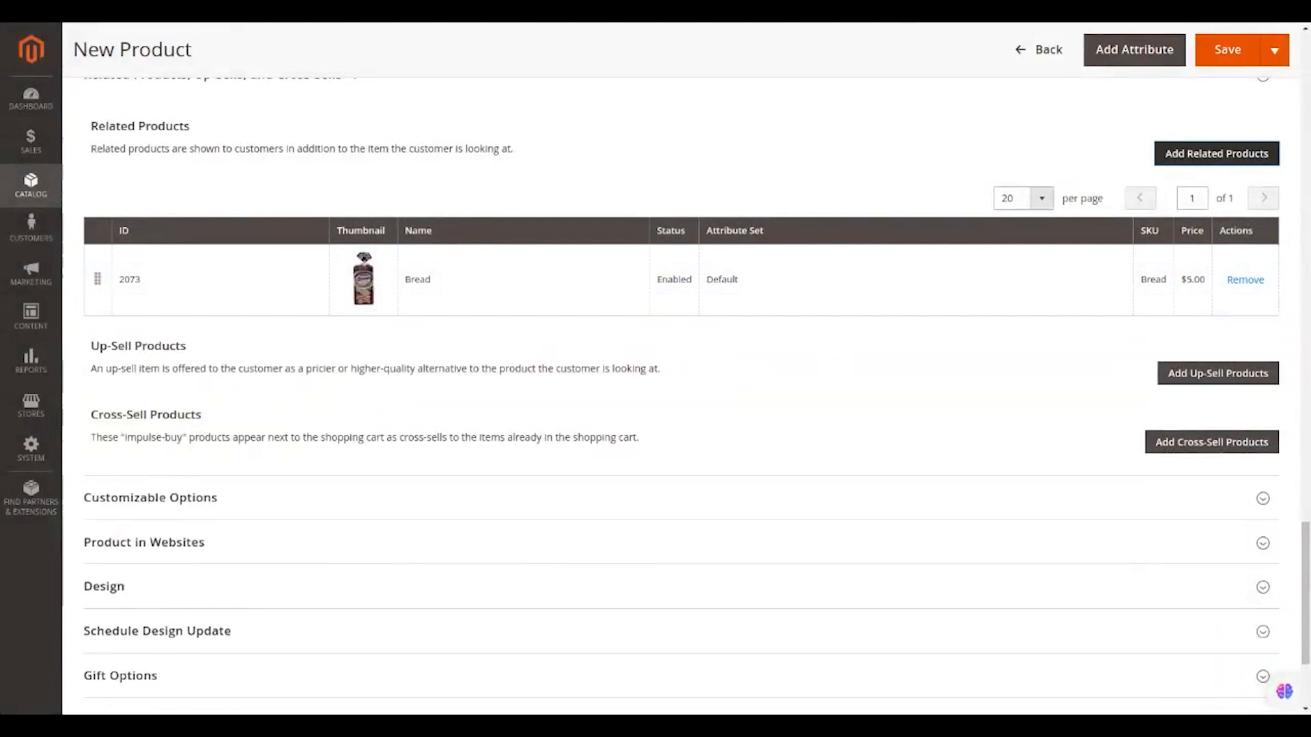
scroll(682, 393, down, 1)
scroll(832, 361, down, 2)
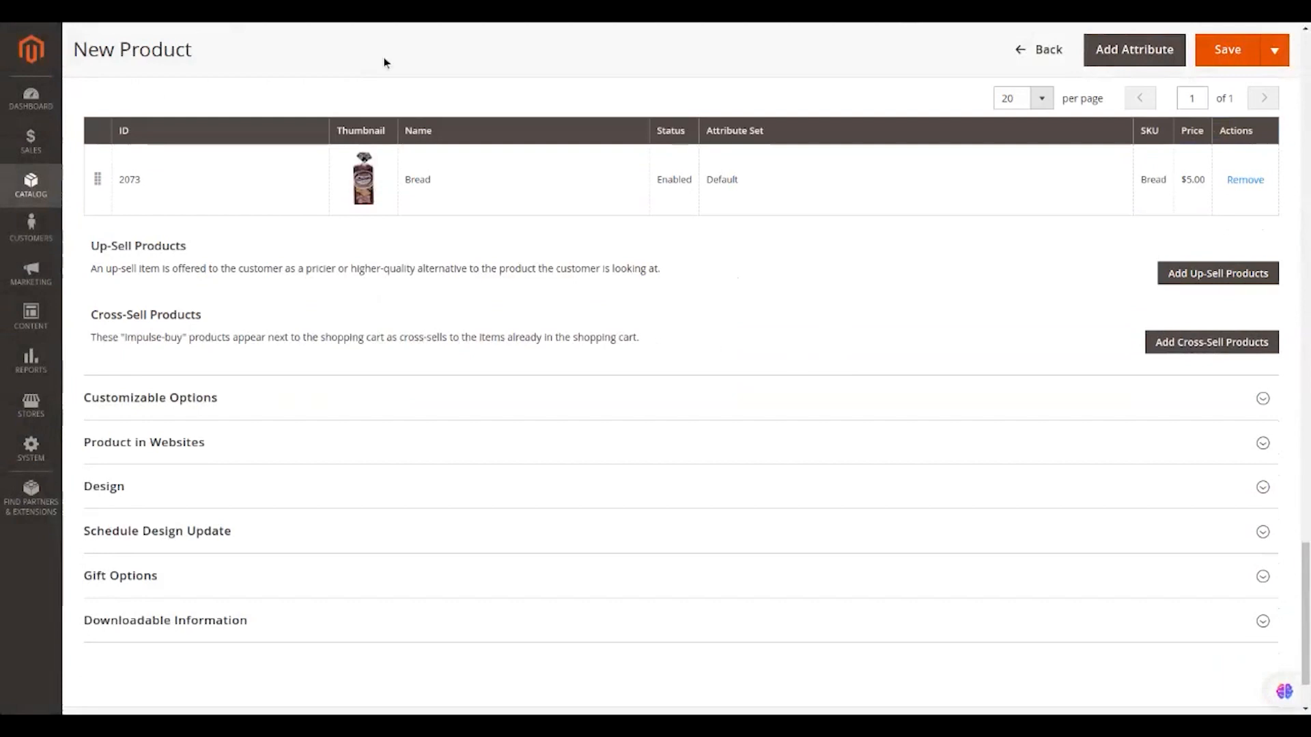
scroll(1188, 386, up, 1)
scroll(833, 361, down, 1)
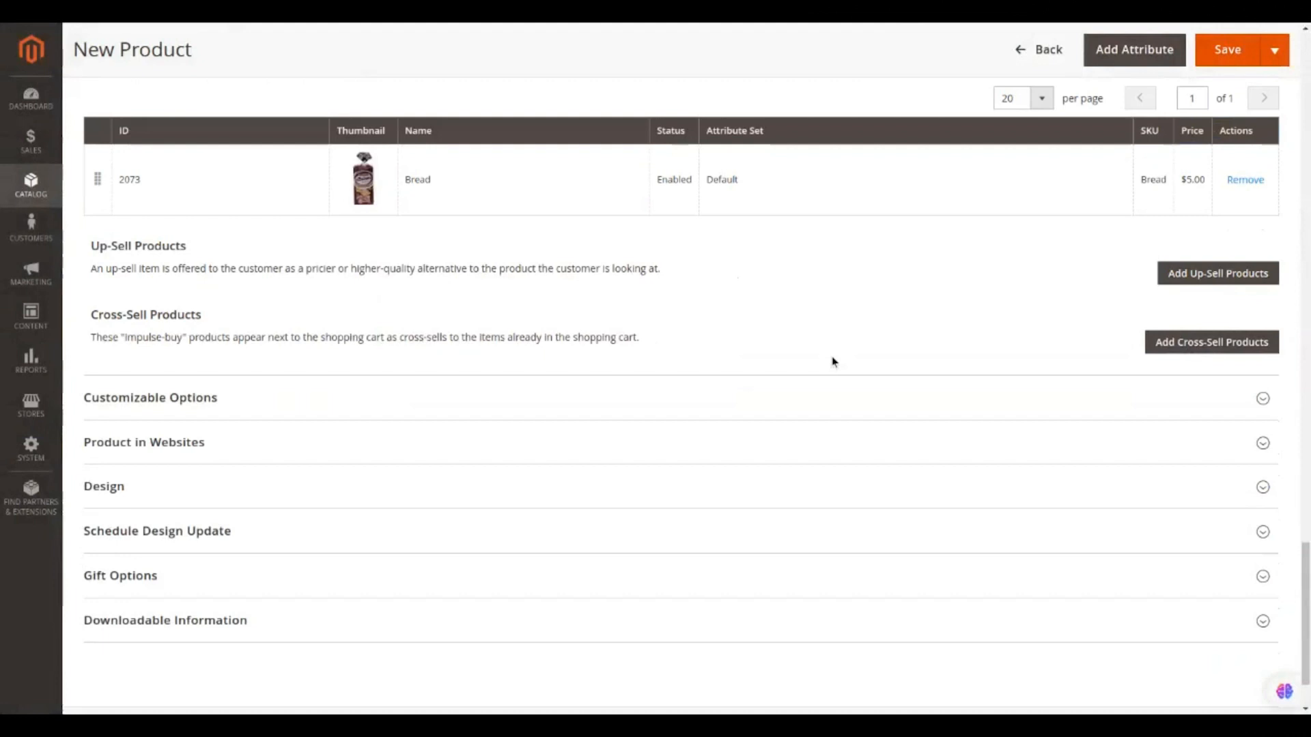
click(1202, 342)
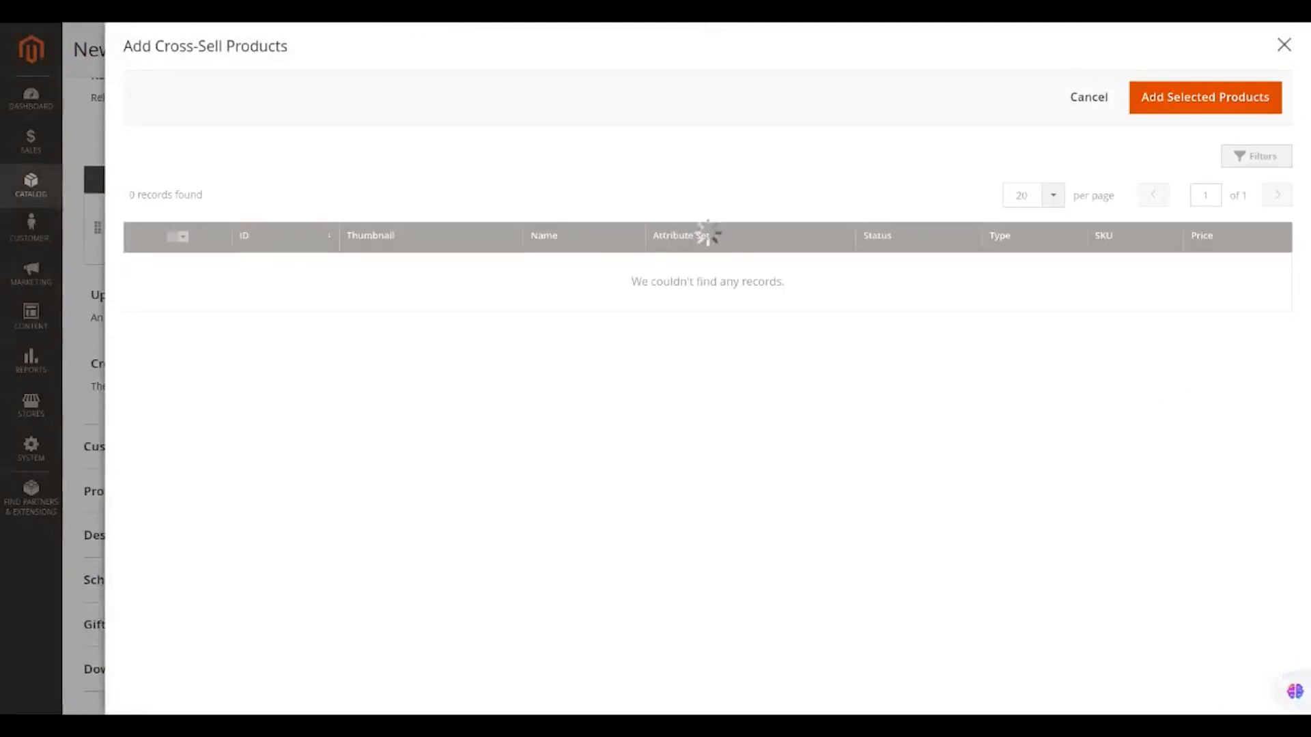
click(1239, 161)
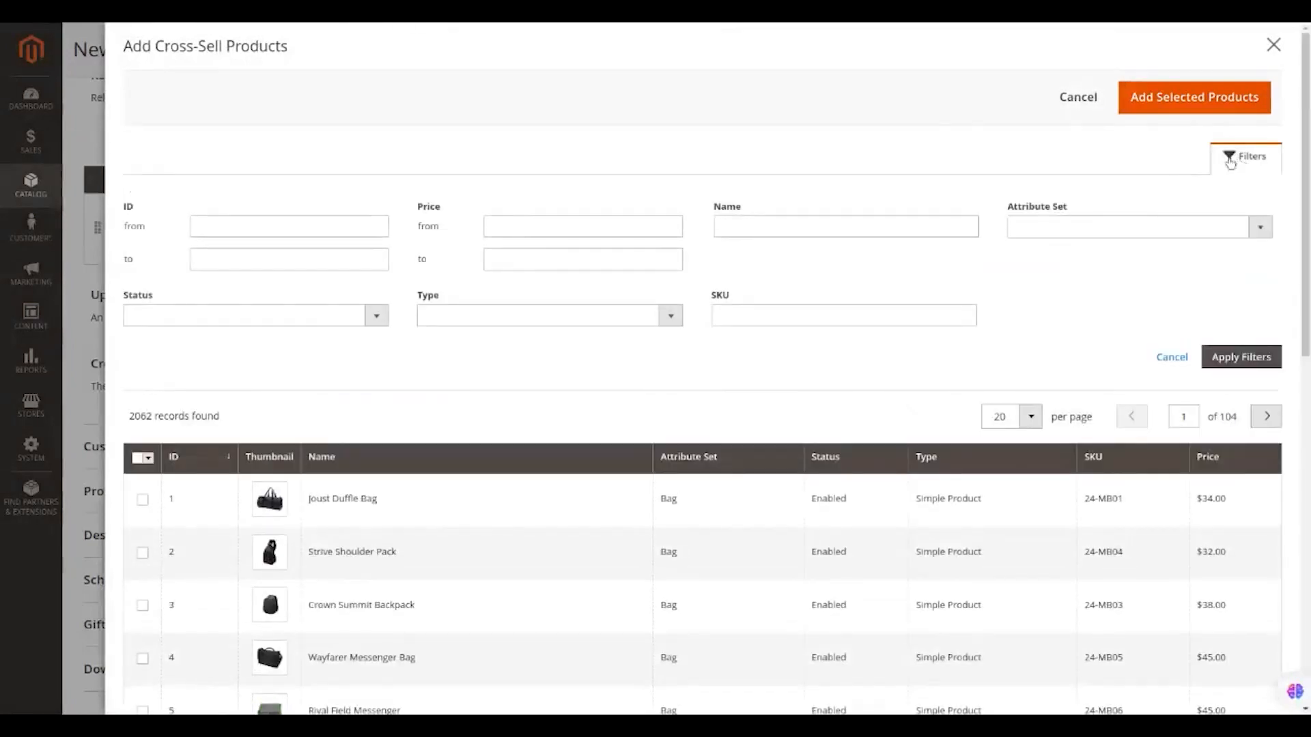
click(733, 230)
text(Peanut)
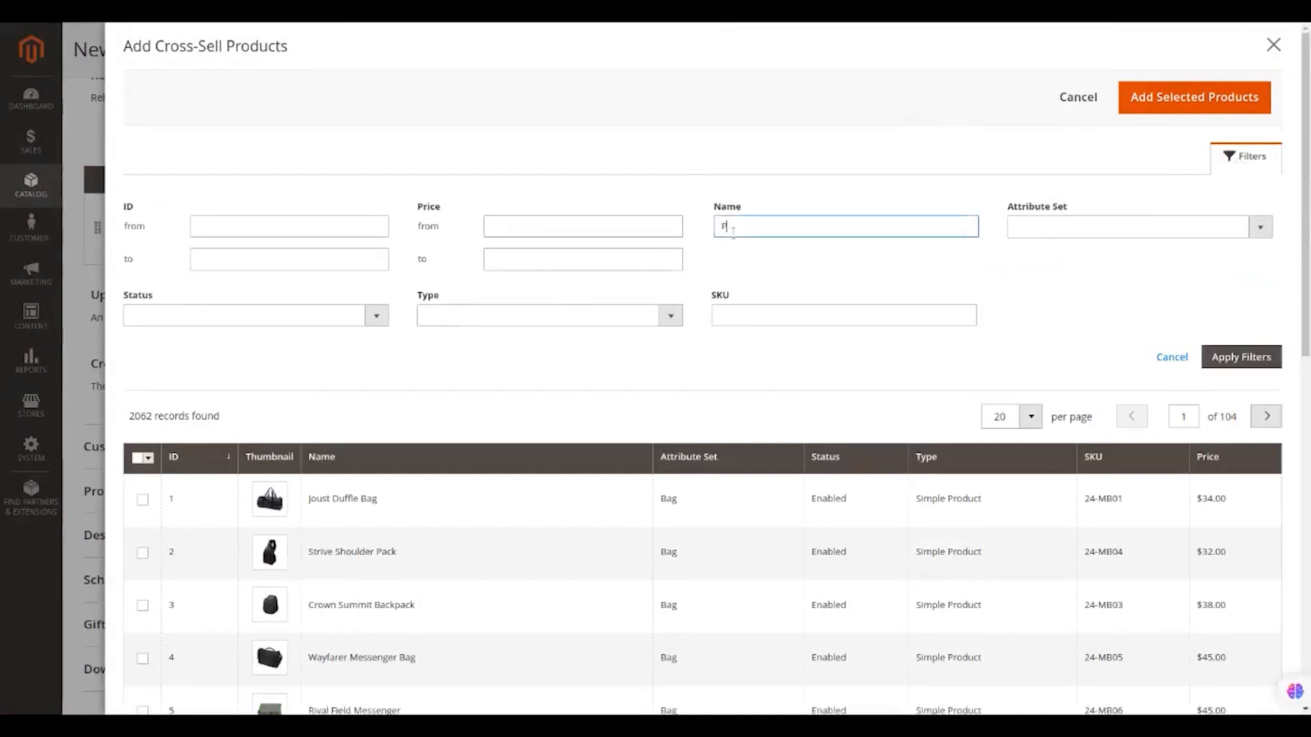
click(1242, 357)
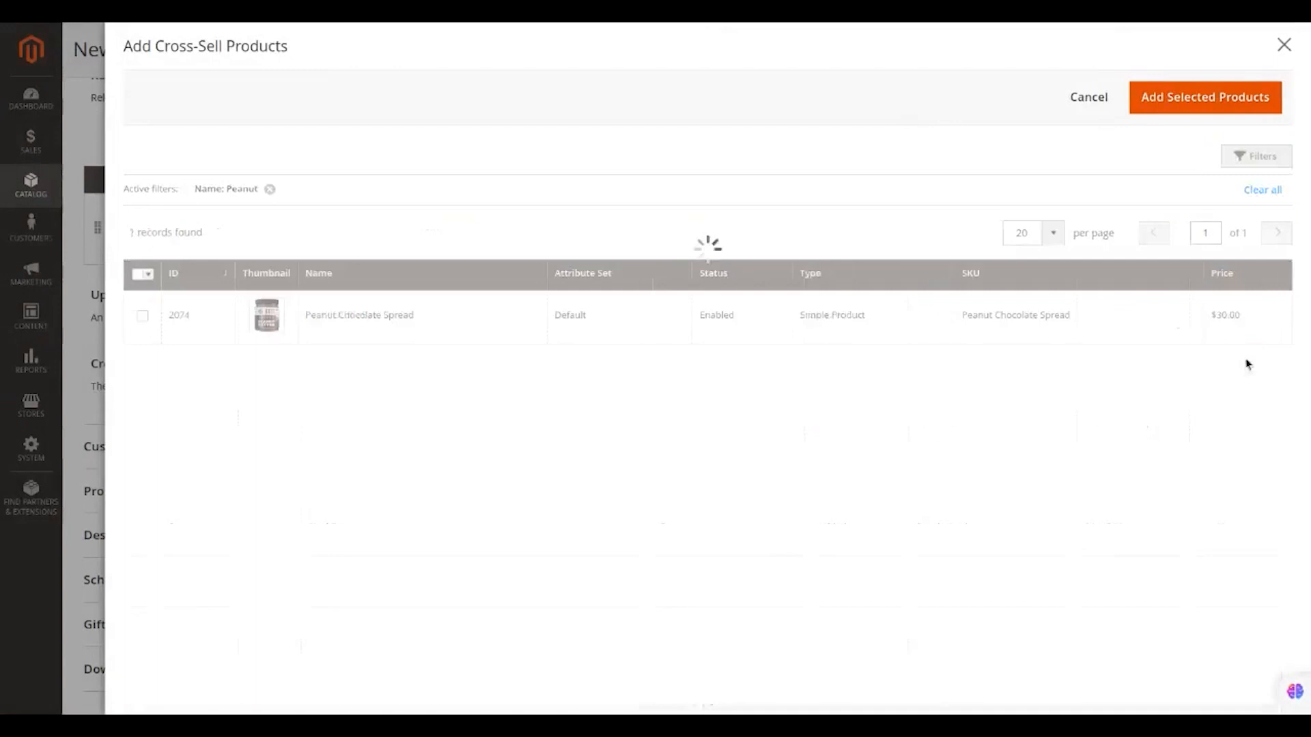
click(143, 316)
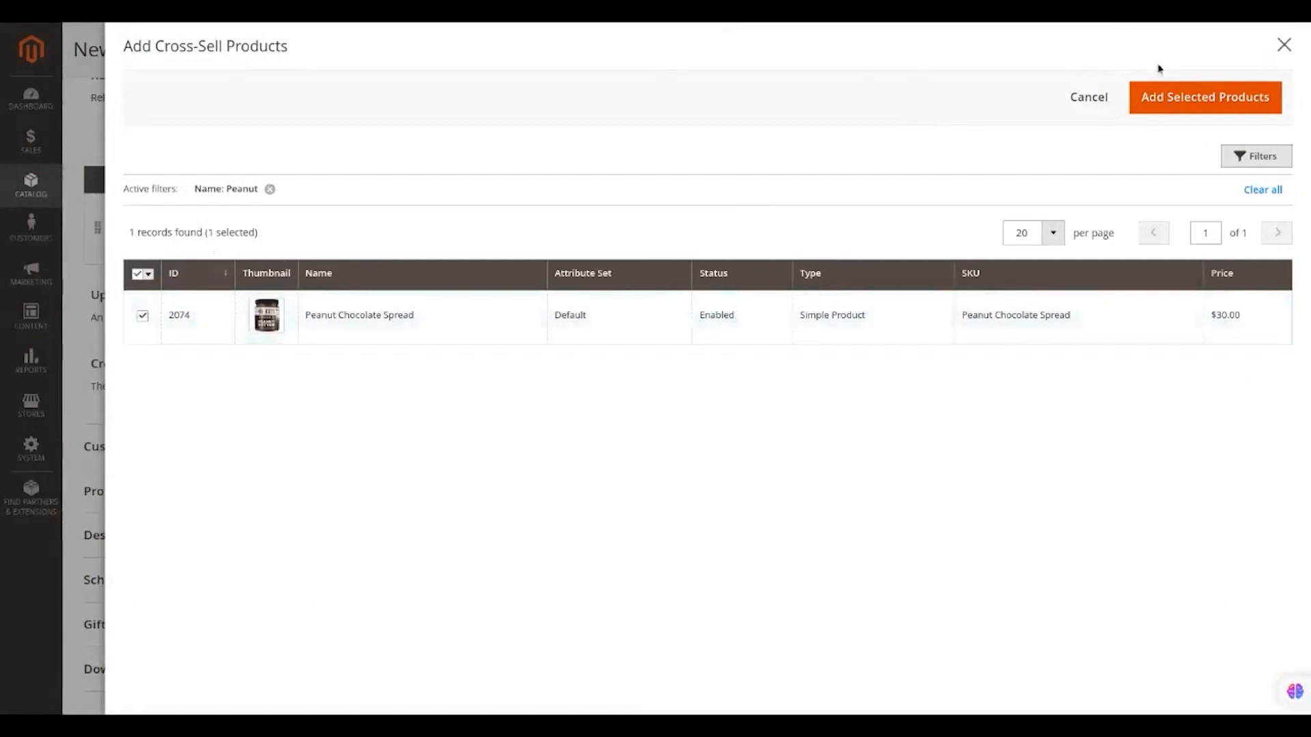
click(1171, 99)
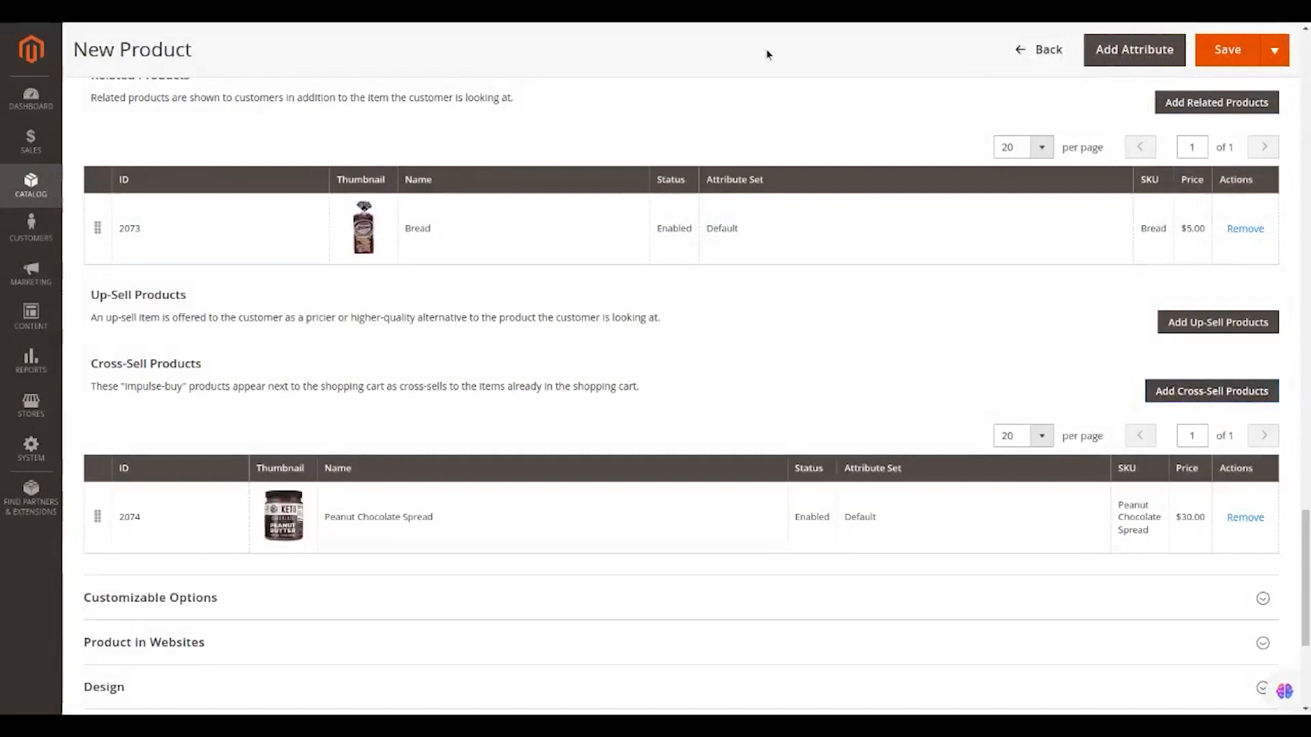
Add Gourmet Hazelnut Chocolate Spread Gift Set as an up-sell product, filtering the product list by its full name.
click(1183, 324)
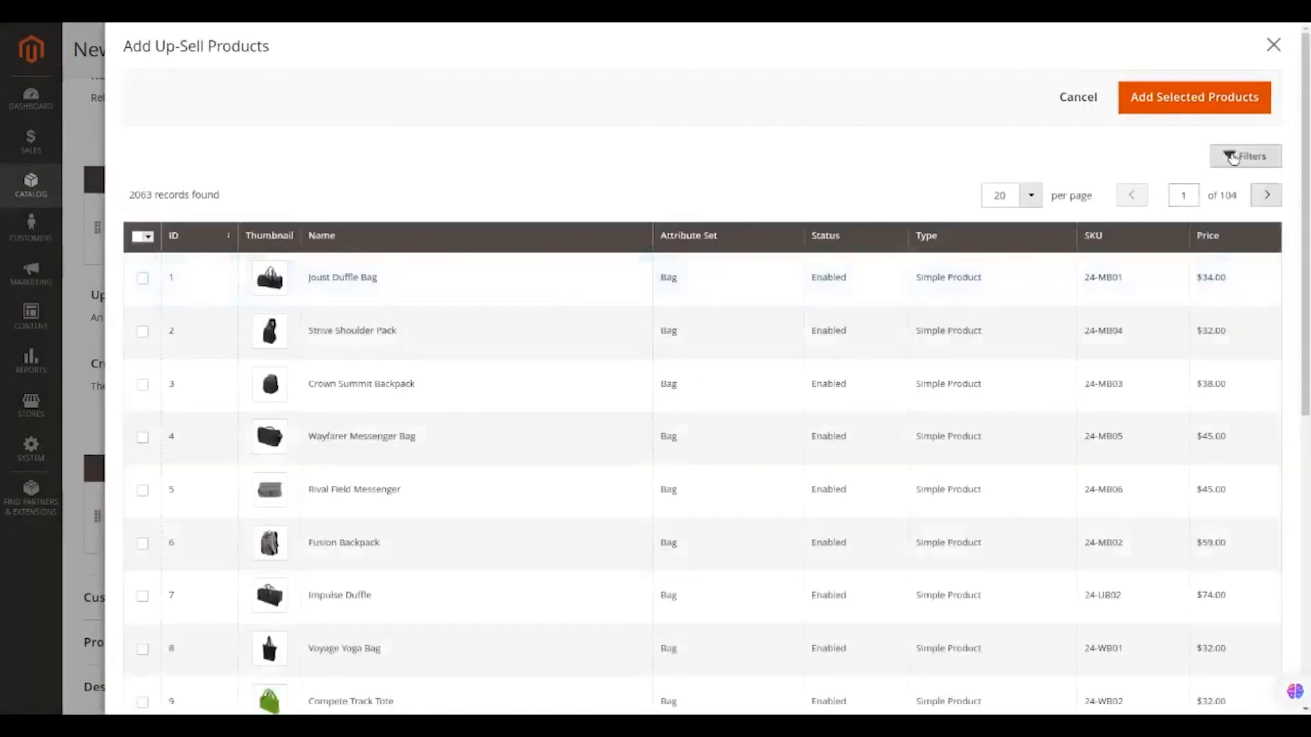
click(1232, 159)
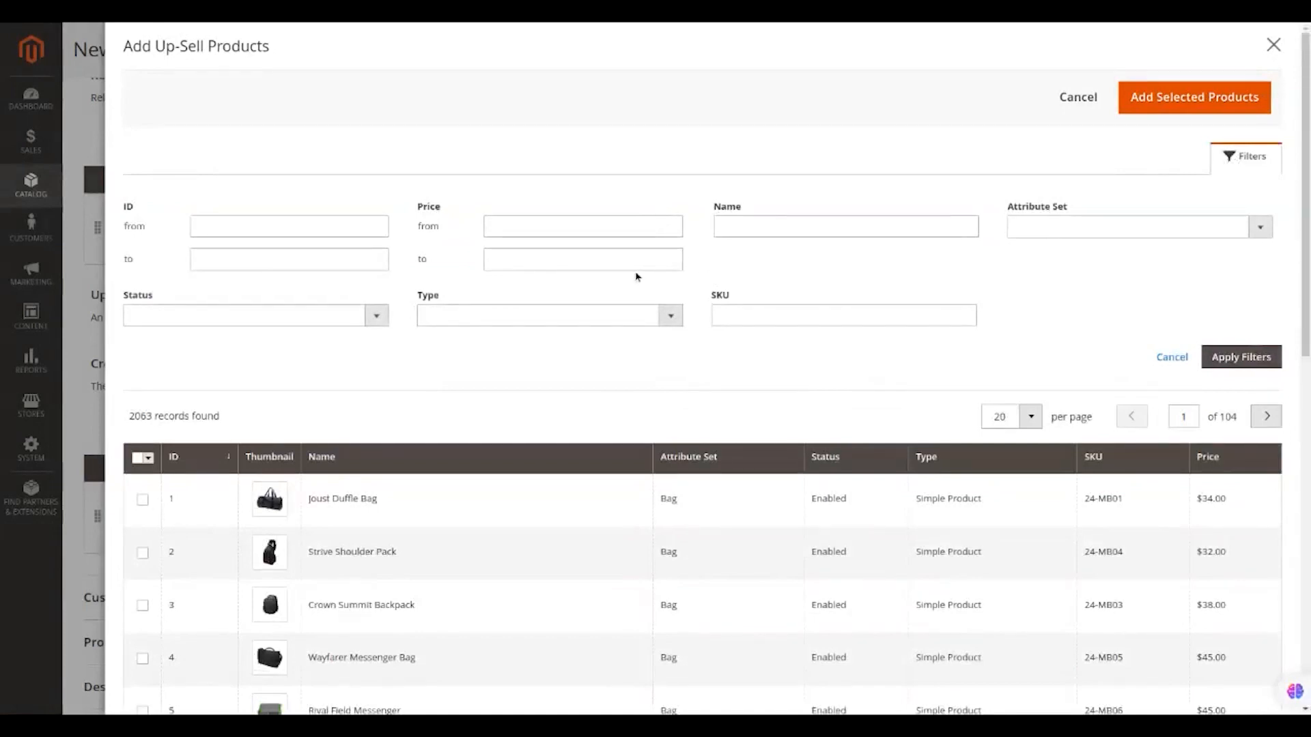
click(749, 232)
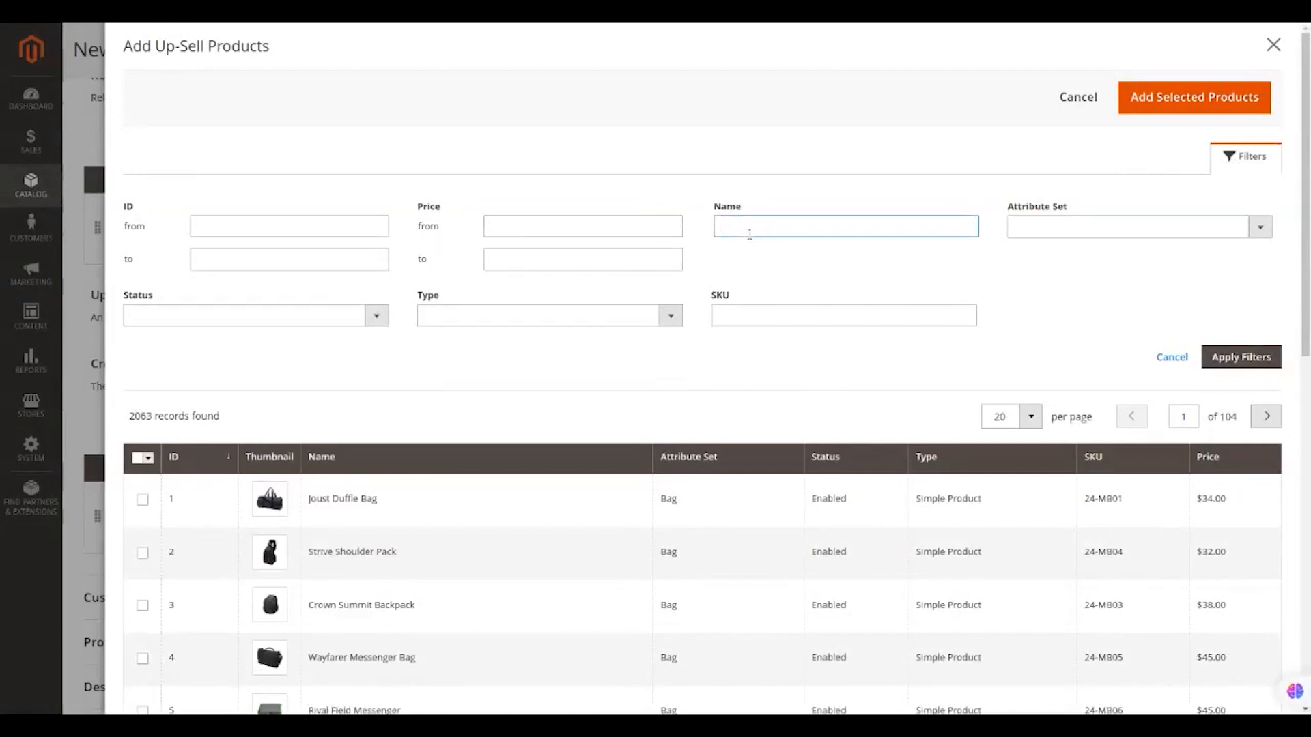
text(Gourmet Hazelnut Chocolate Spread Gift Set)
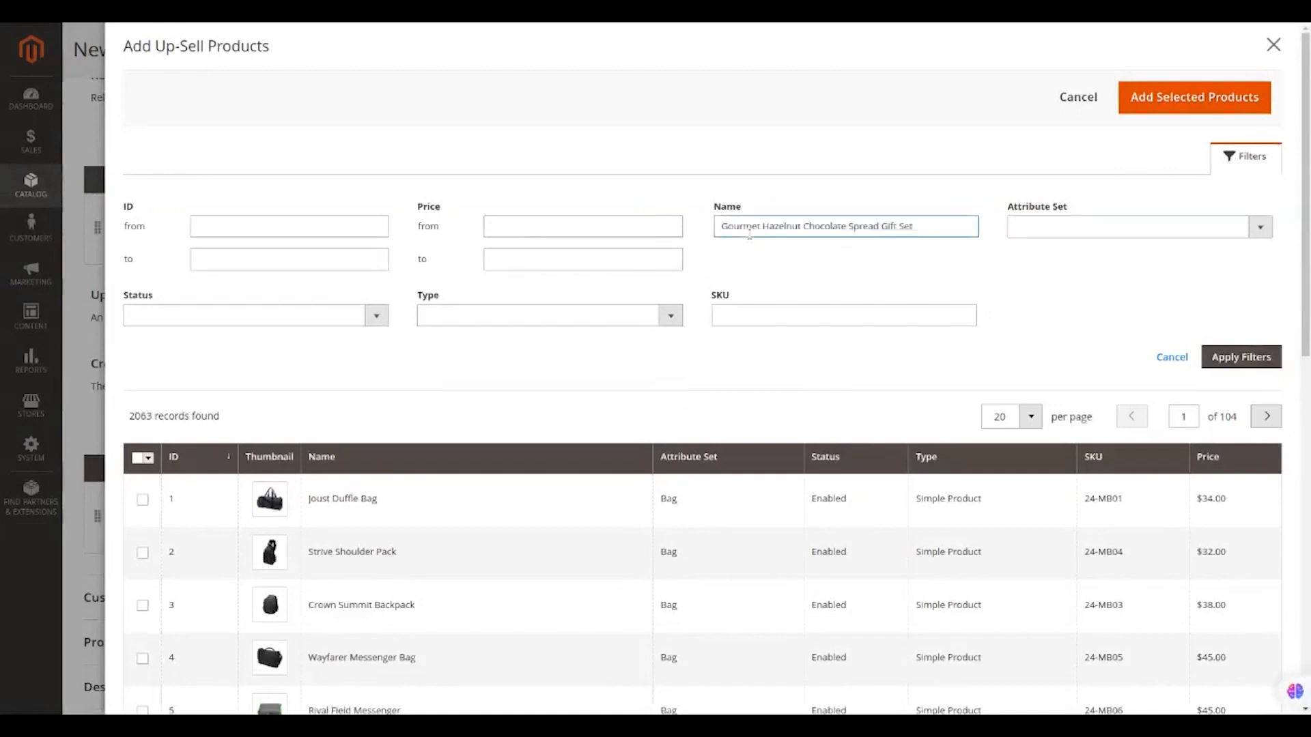
key(Return)
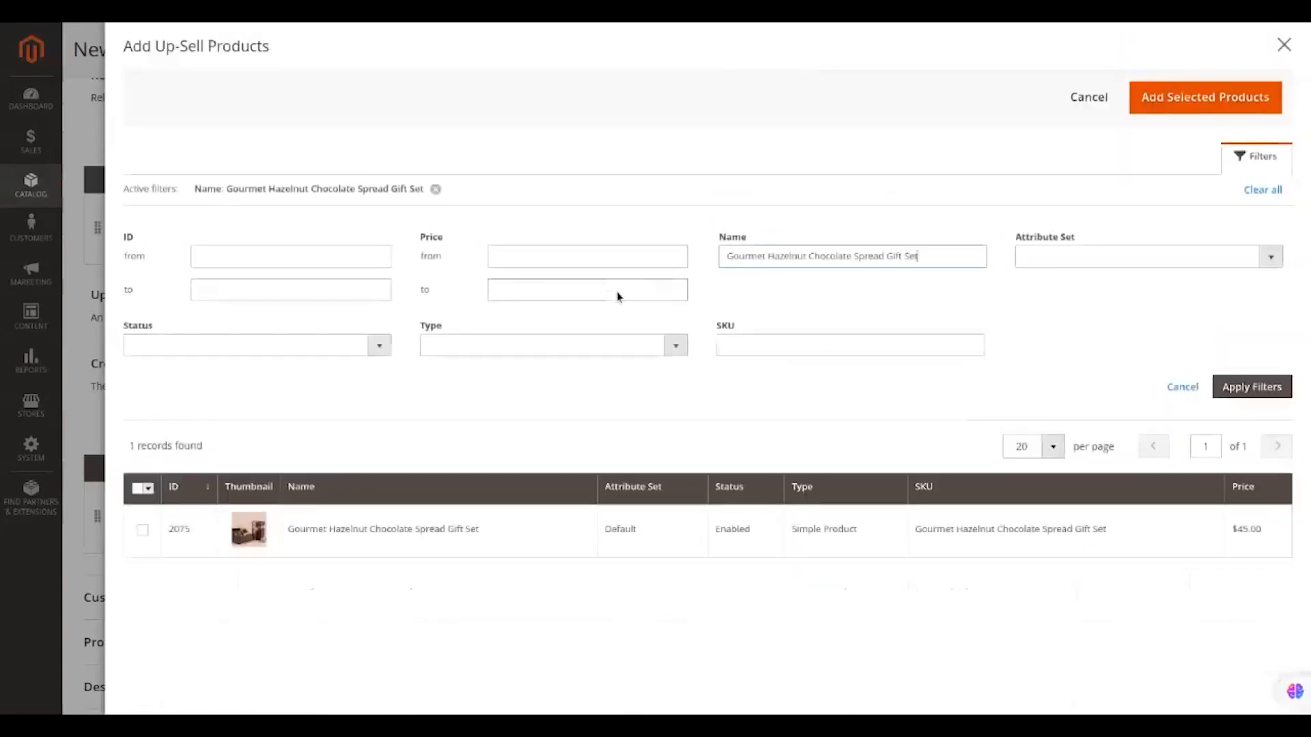
click(140, 530)
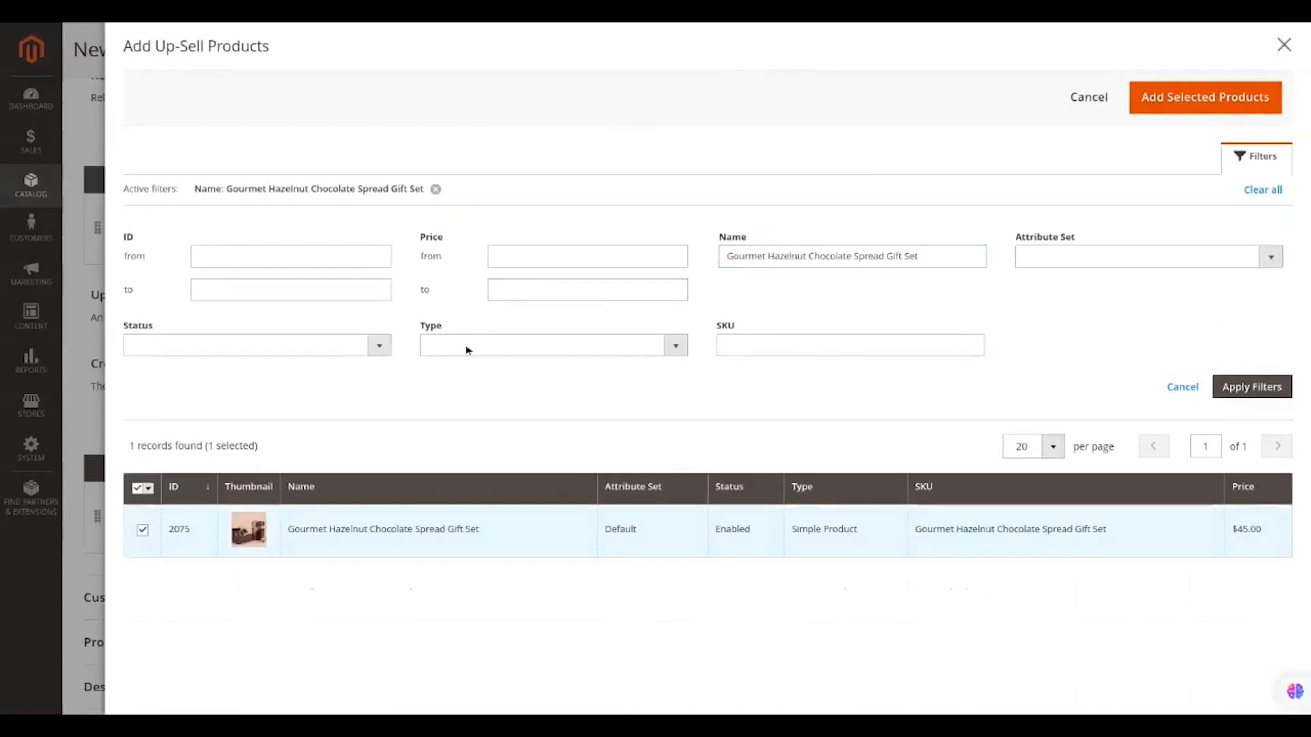
click(1144, 102)
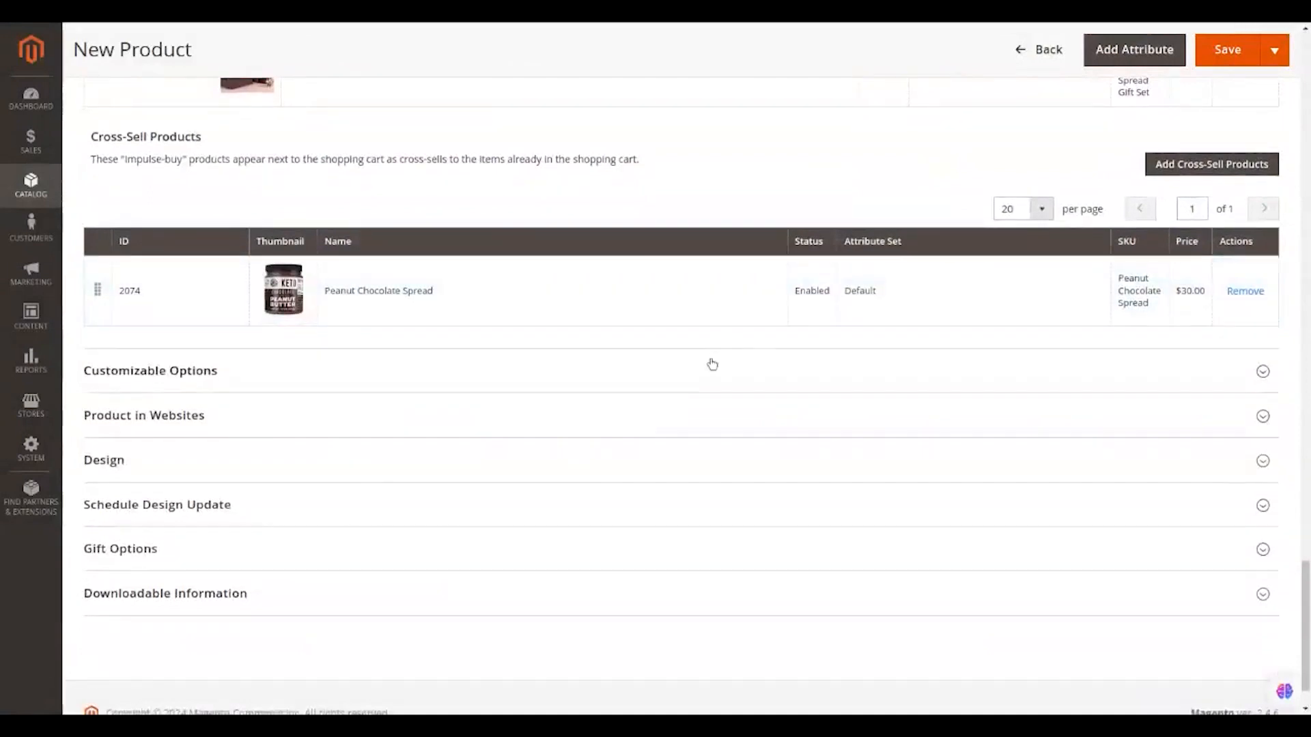
Add a required customizable option titled Personalized Jar Label with the text option type Field.
scroll(711, 363, up, 1)
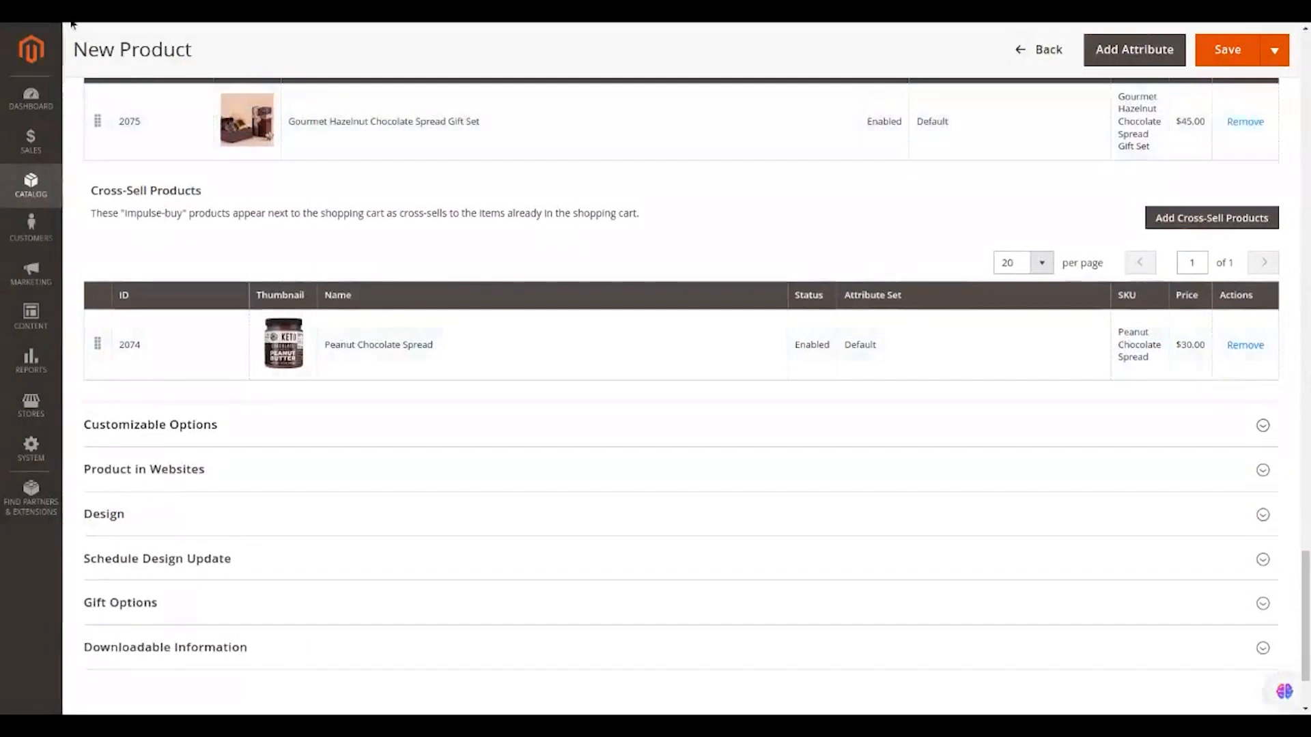
scroll(71, 24, down, 2)
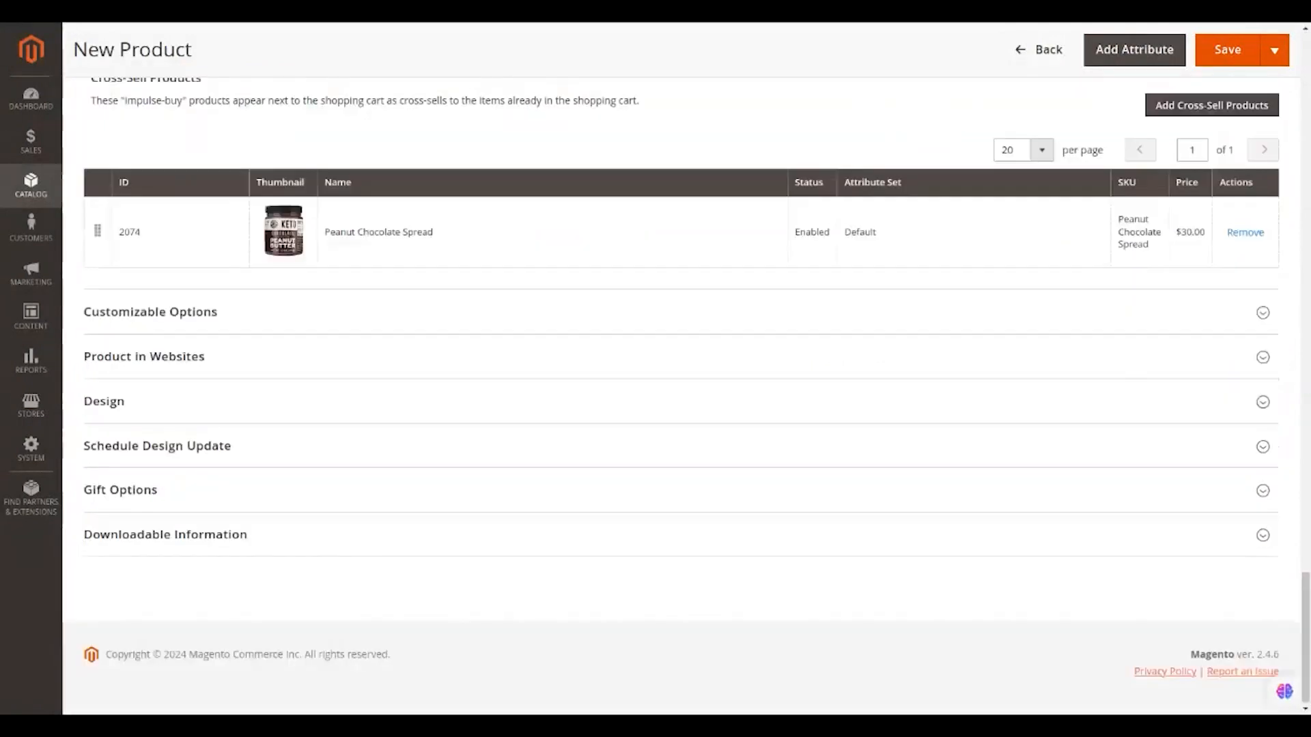
click(276, 315)
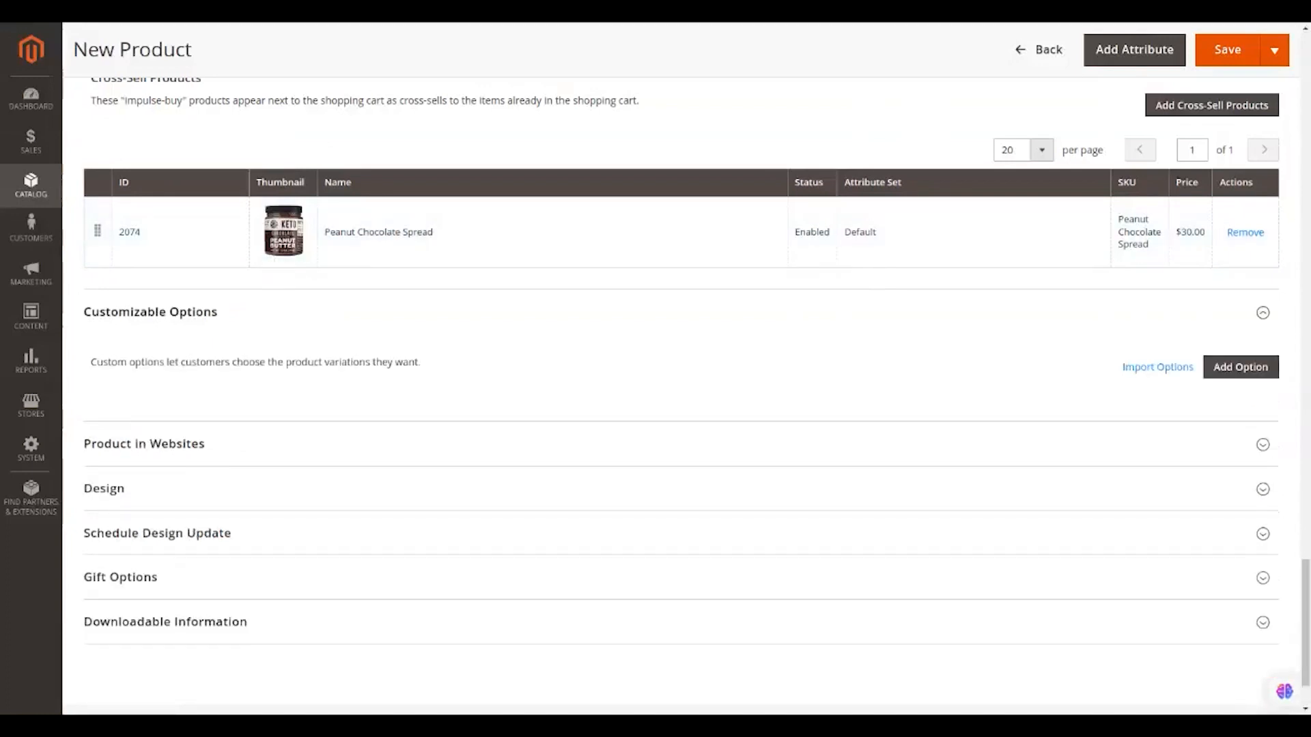
click(1240, 369)
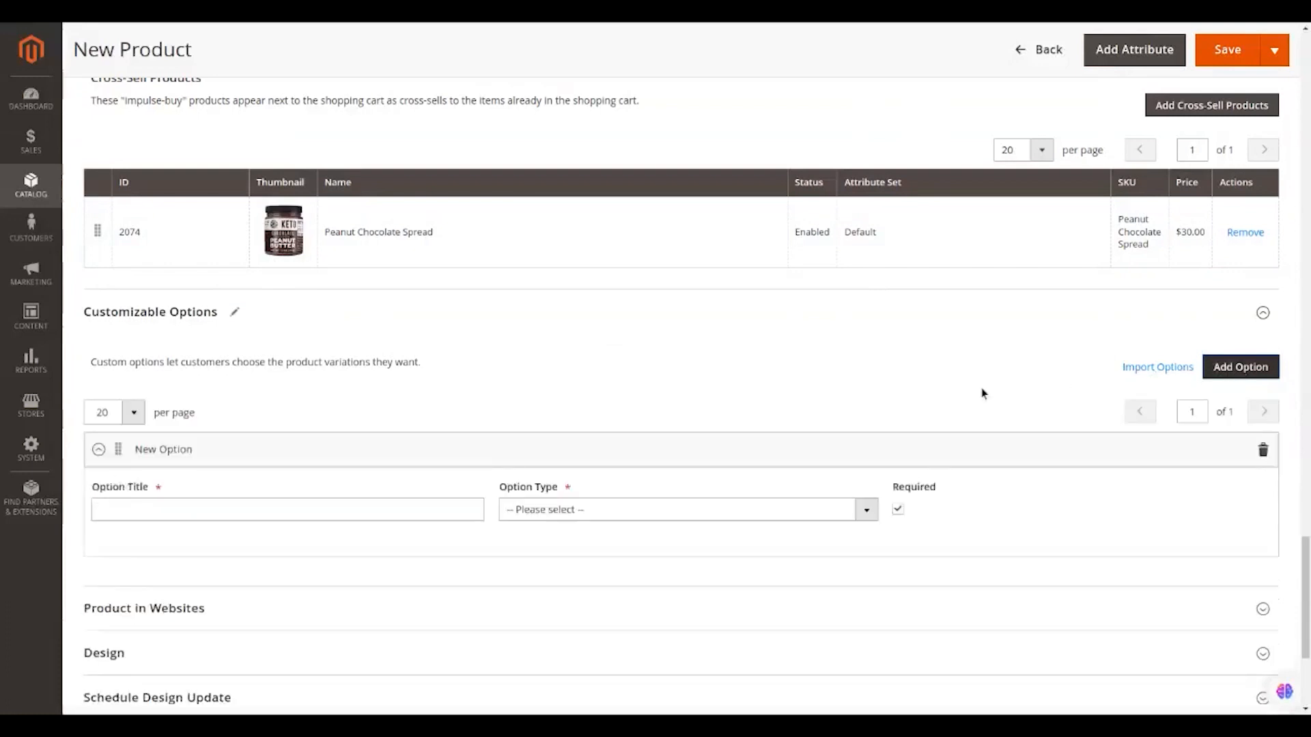
scroll(847, 377, down, 1)
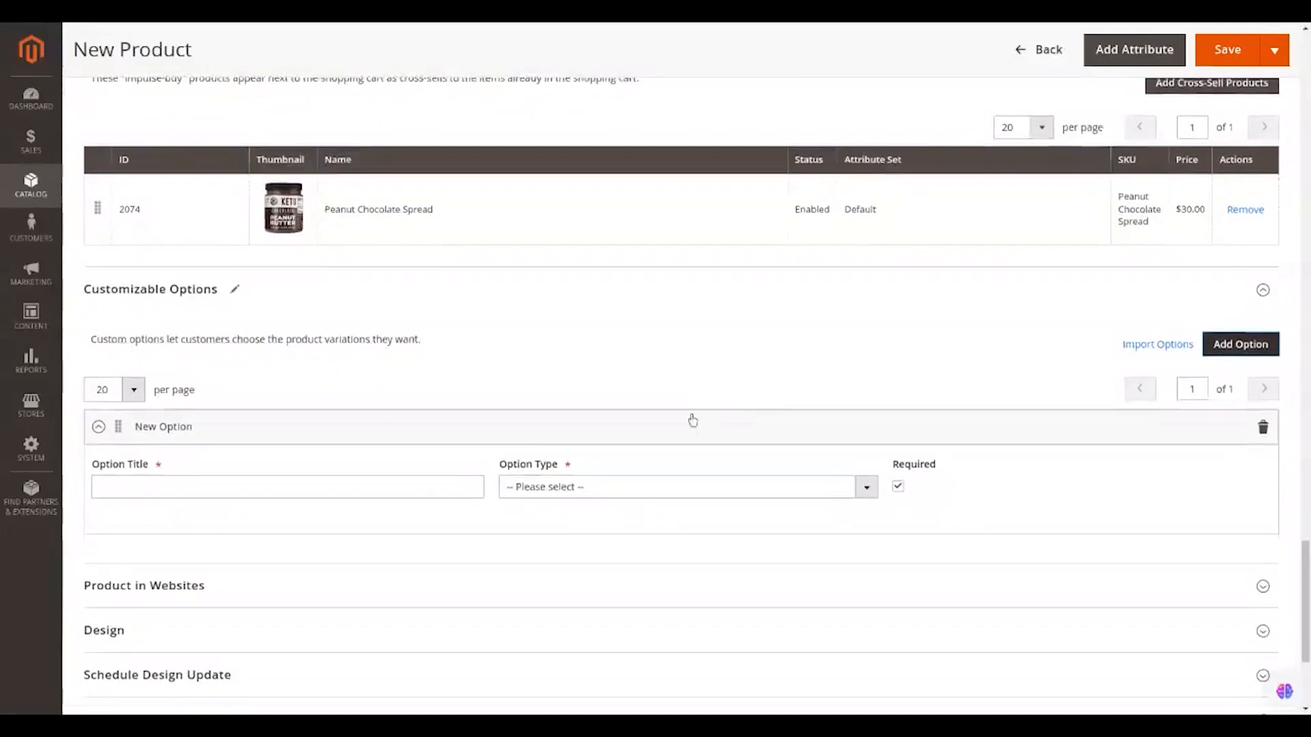
click(439, 485)
text(Perso)
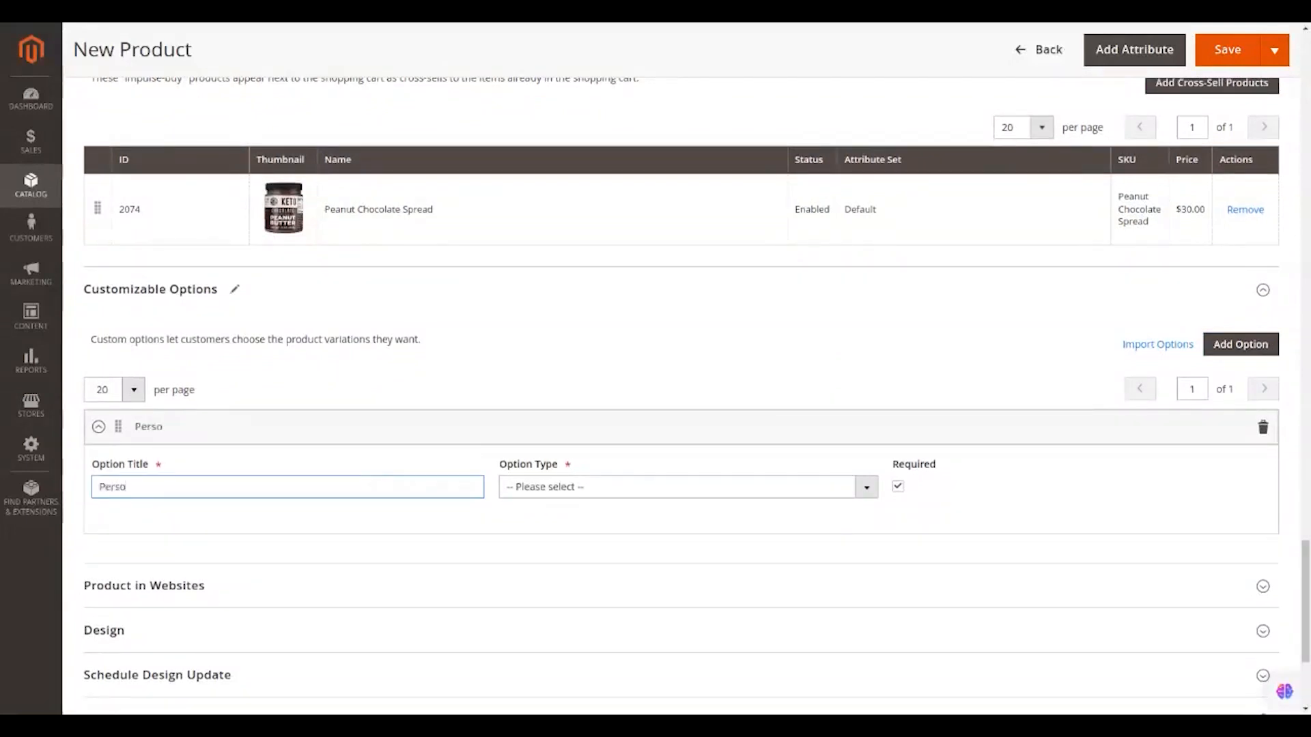
text(nalized Jar Label)
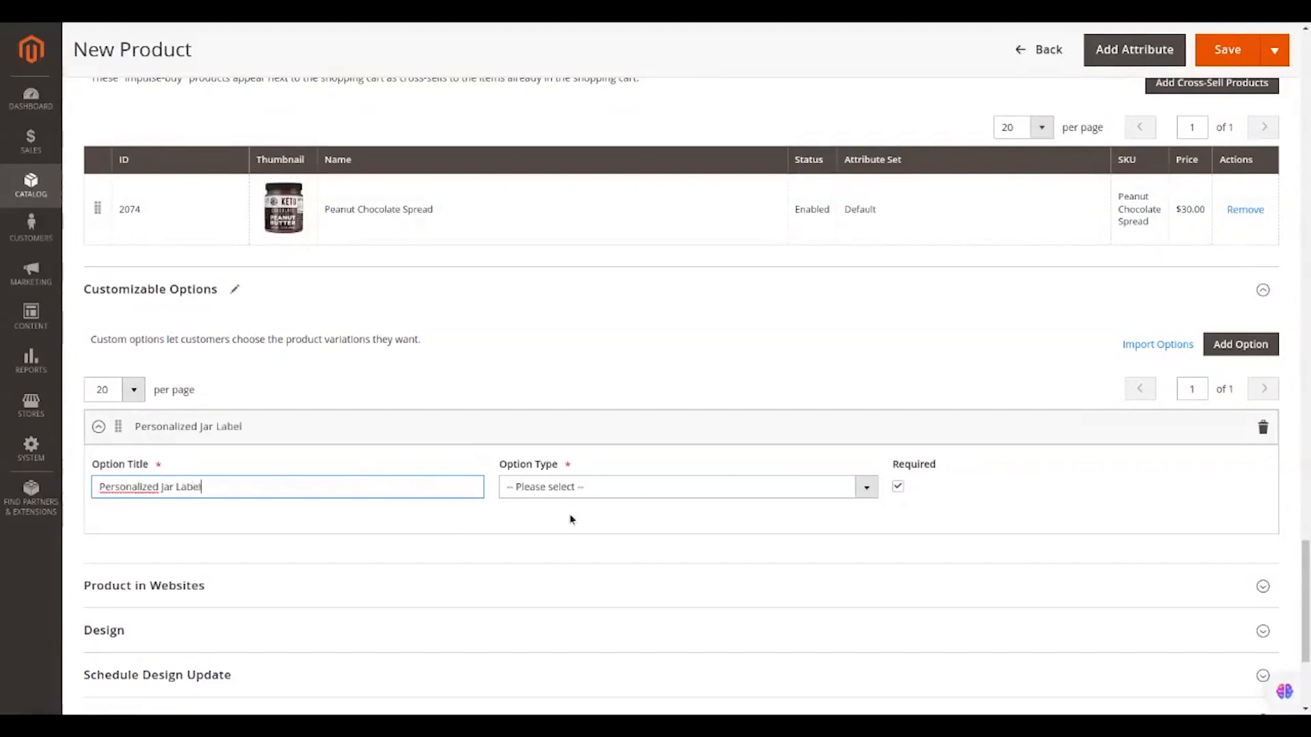
click(605, 487)
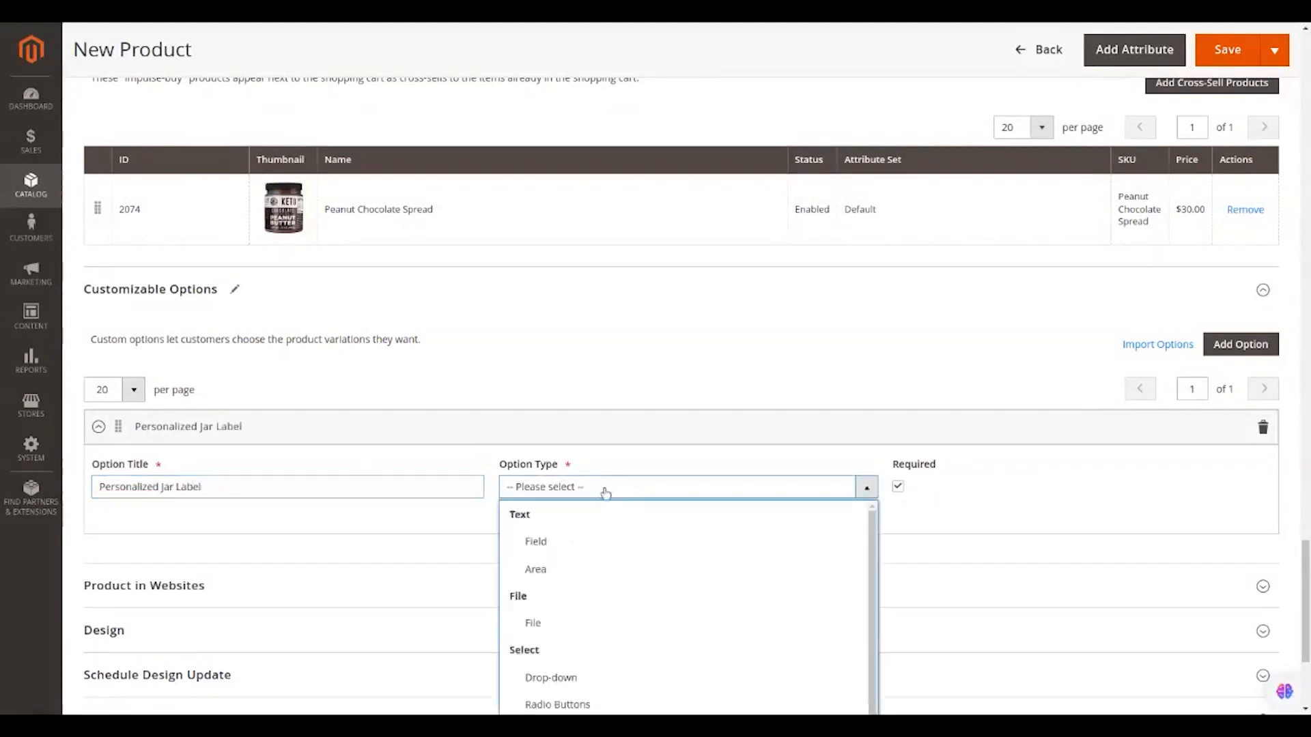
scroll(588, 550, down, 2)
scroll(588, 551, up, 2)
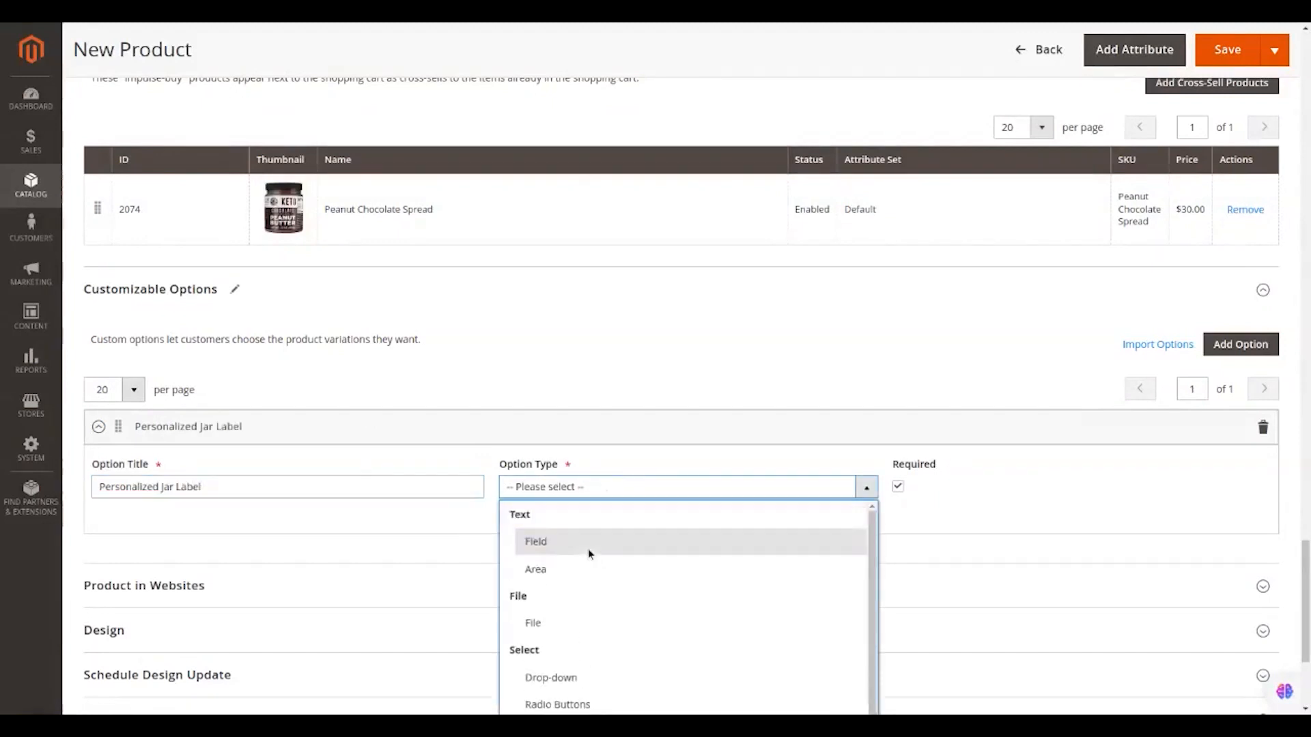
click(590, 554)
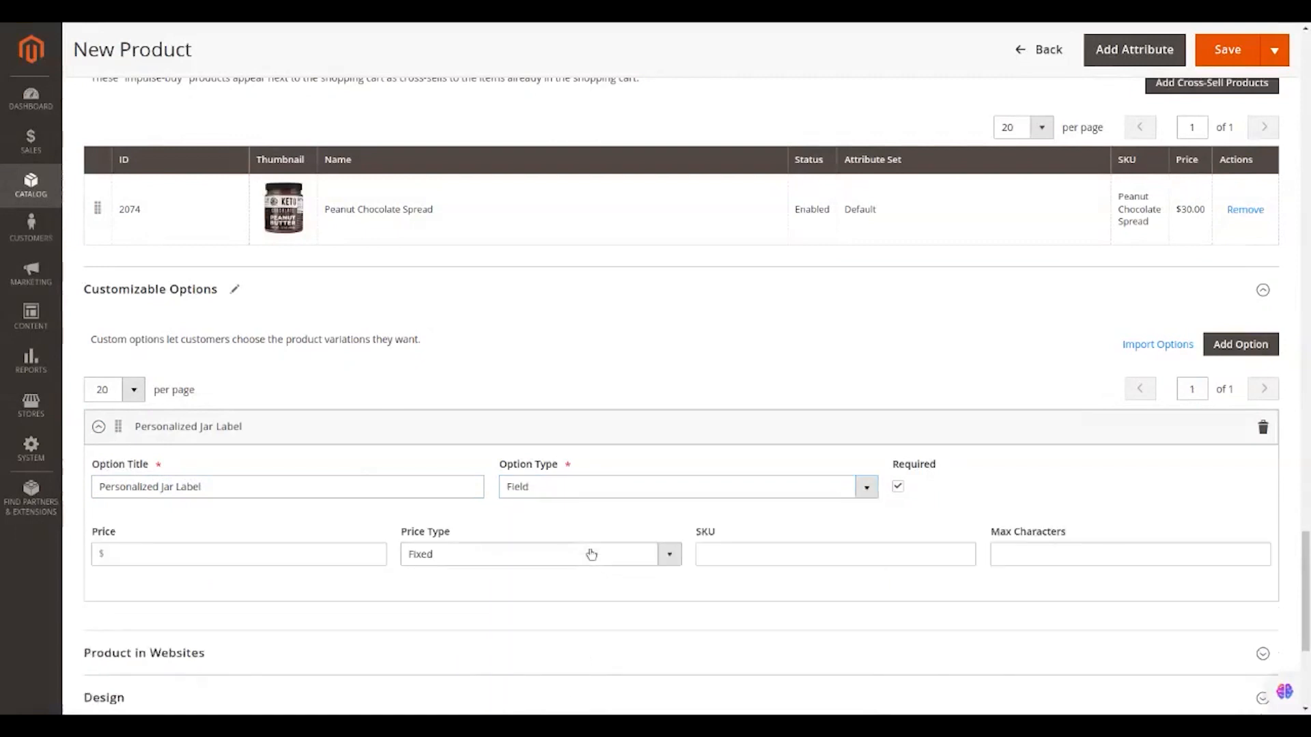
Give the Personalized Jar Label option a fixed price of $40, SKU Personalized Jar Label and 50 max characters, and save the product.
click(347, 554)
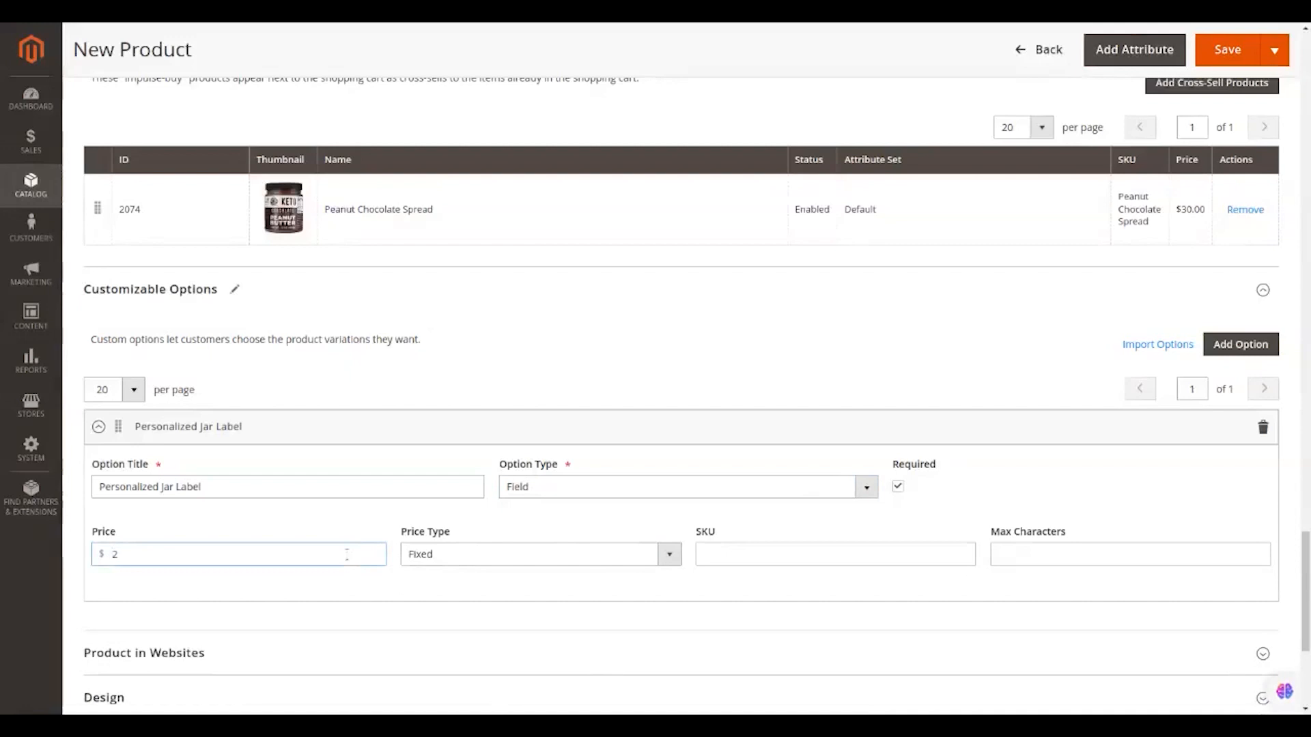
text(2)
key(BackSpace)
text(40)
click(725, 551)
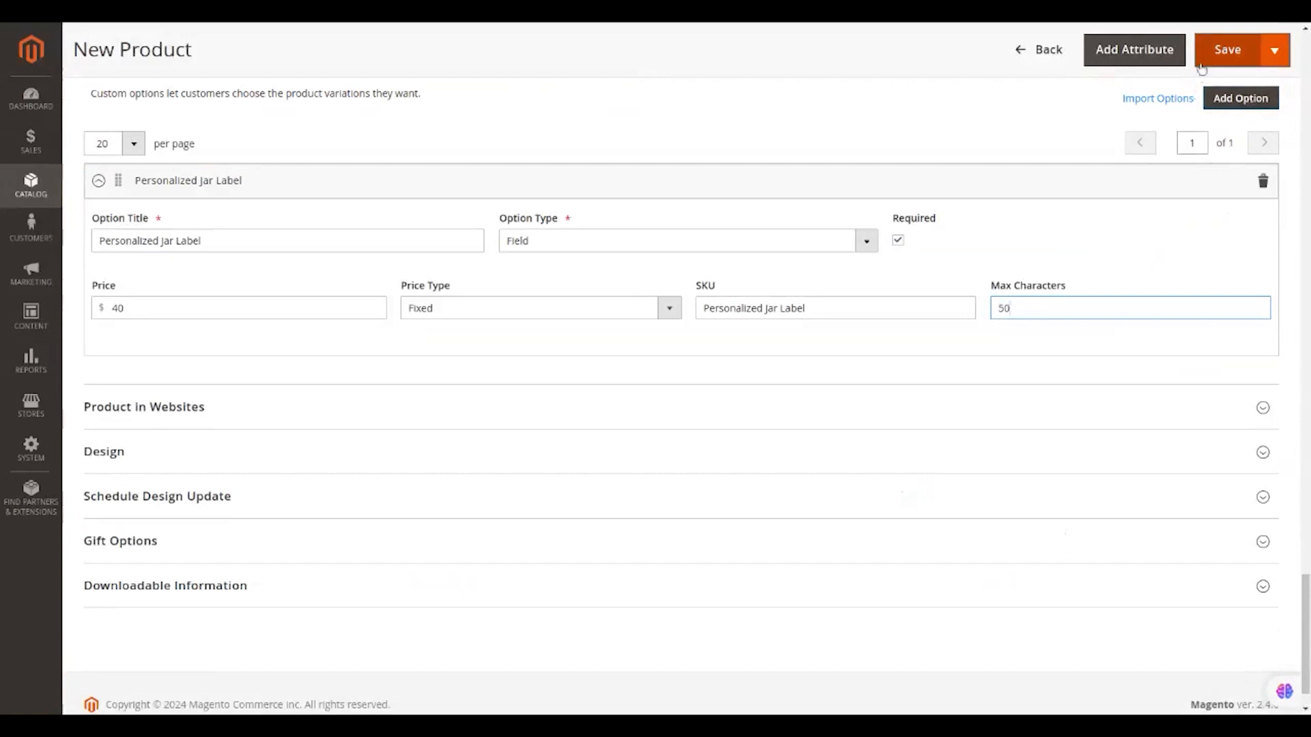
scroll(1100, 264, up, 20)
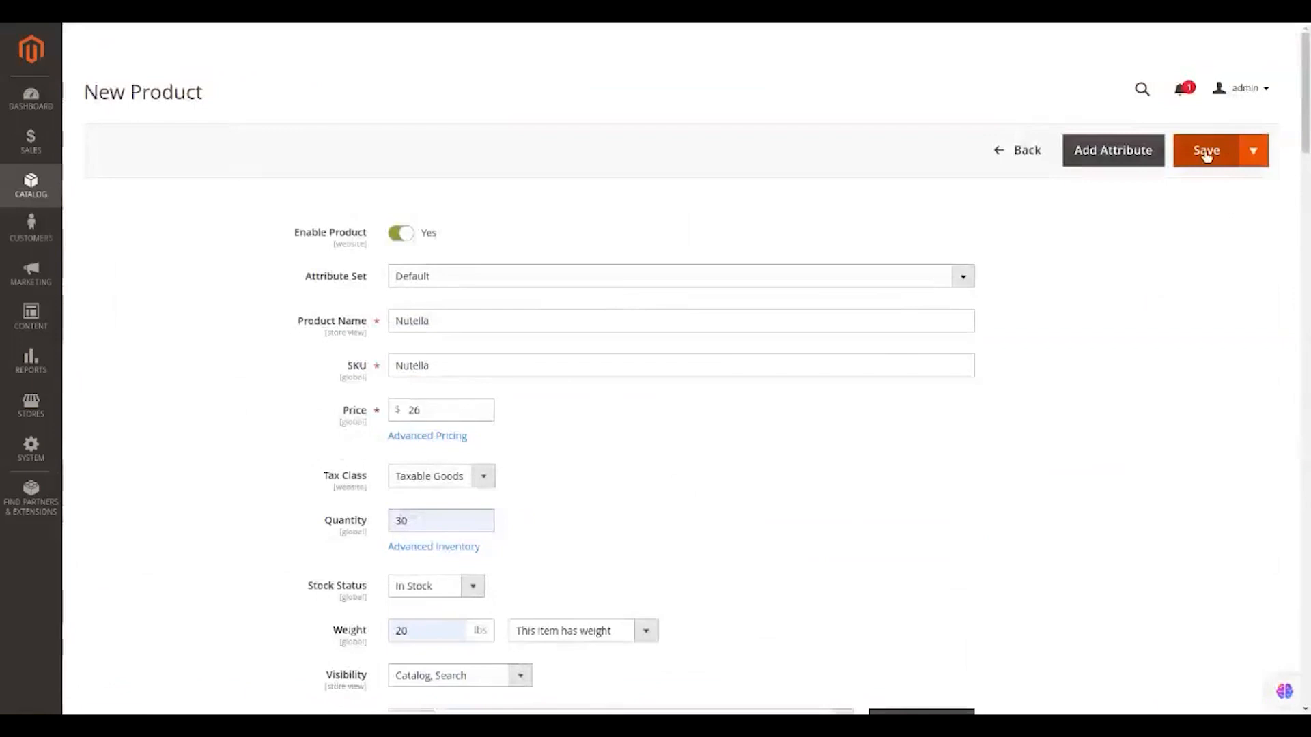
click(1207, 155)
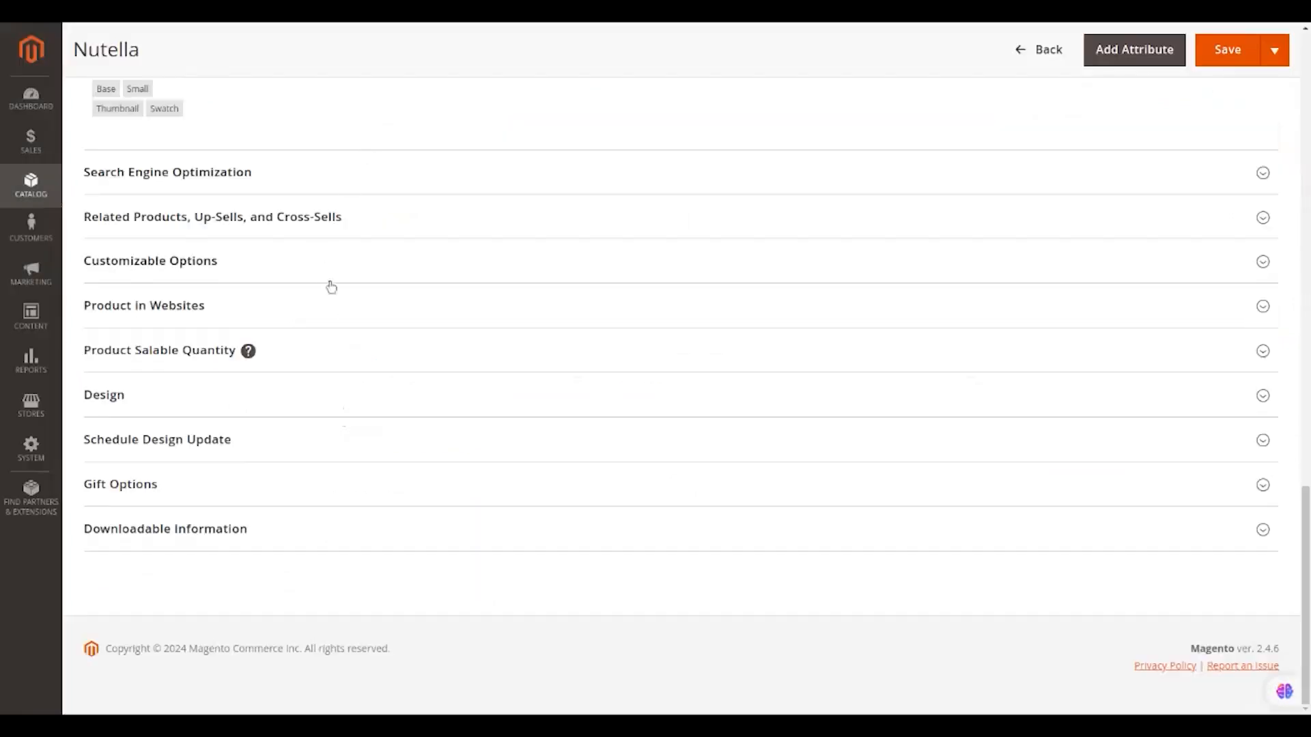
Review the website assignment, the design layout and product options display settings, and the gift message setting of the Nutella product.
click(341, 321)
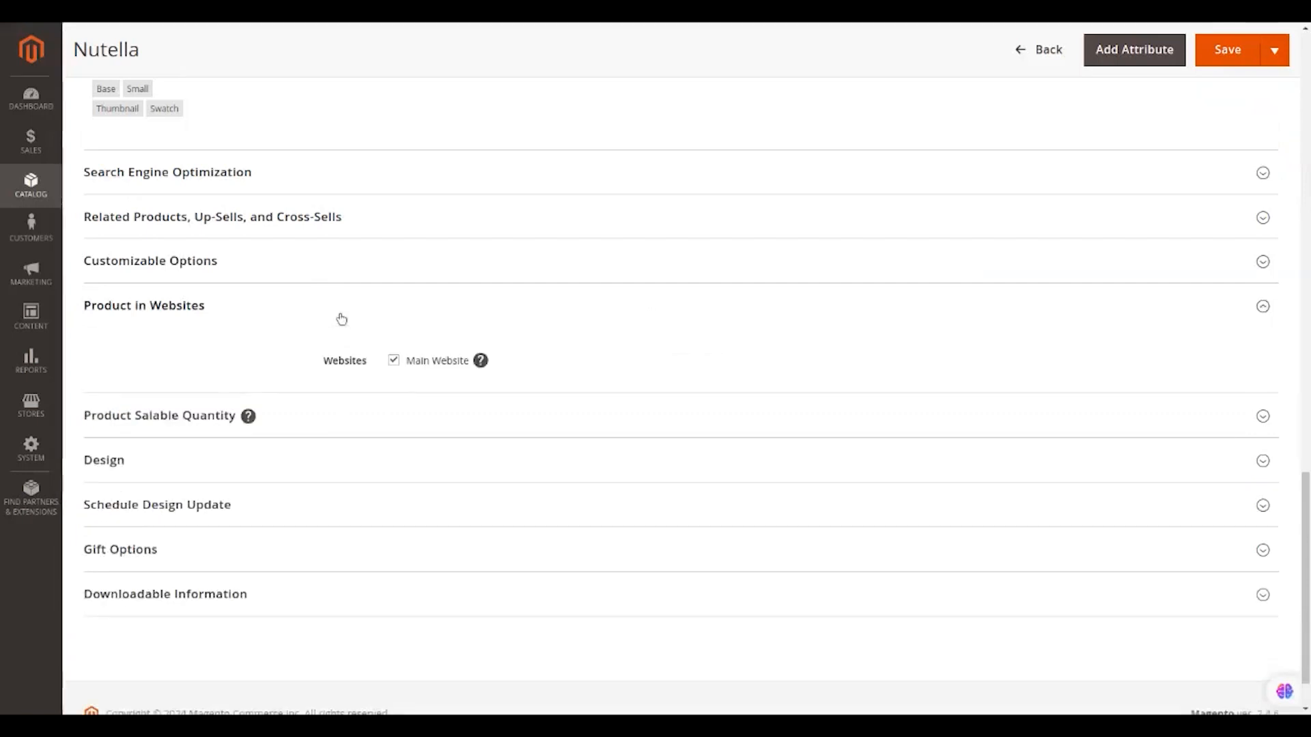
scroll(341, 319, down, 1)
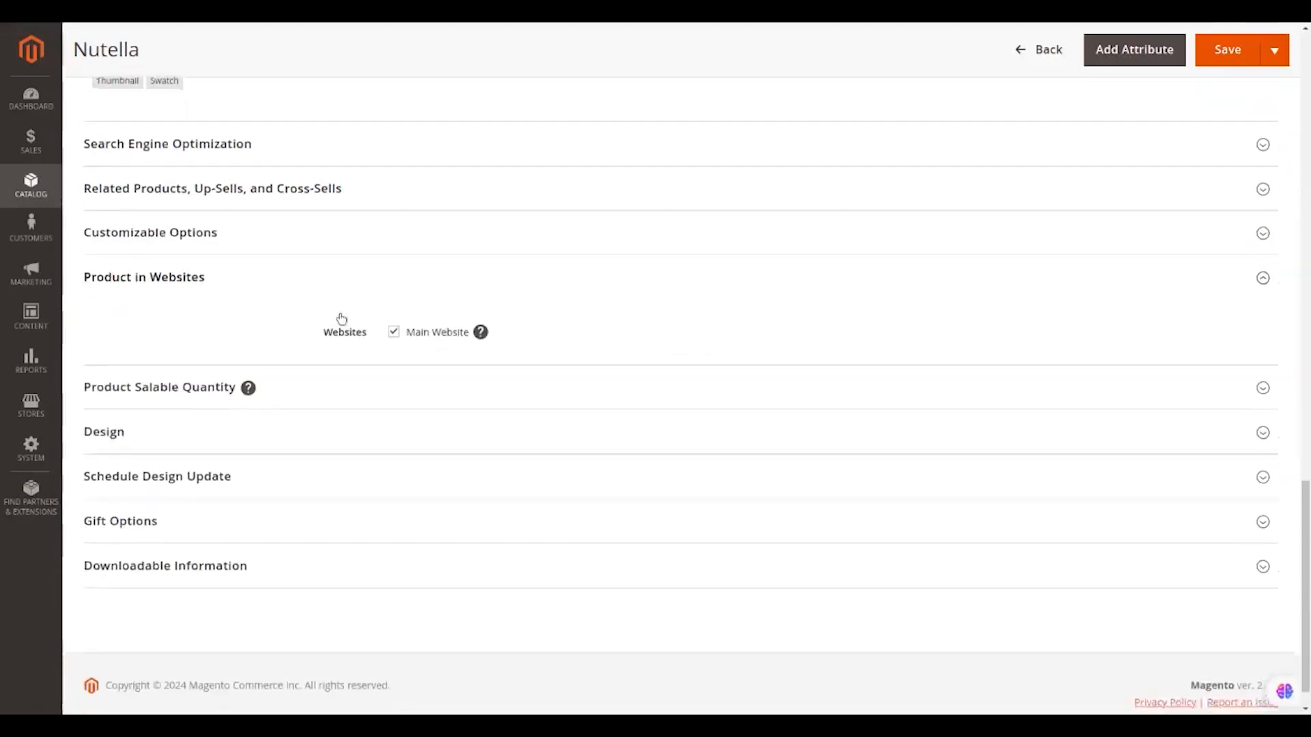
click(372, 430)
scroll(371, 432, down, 1)
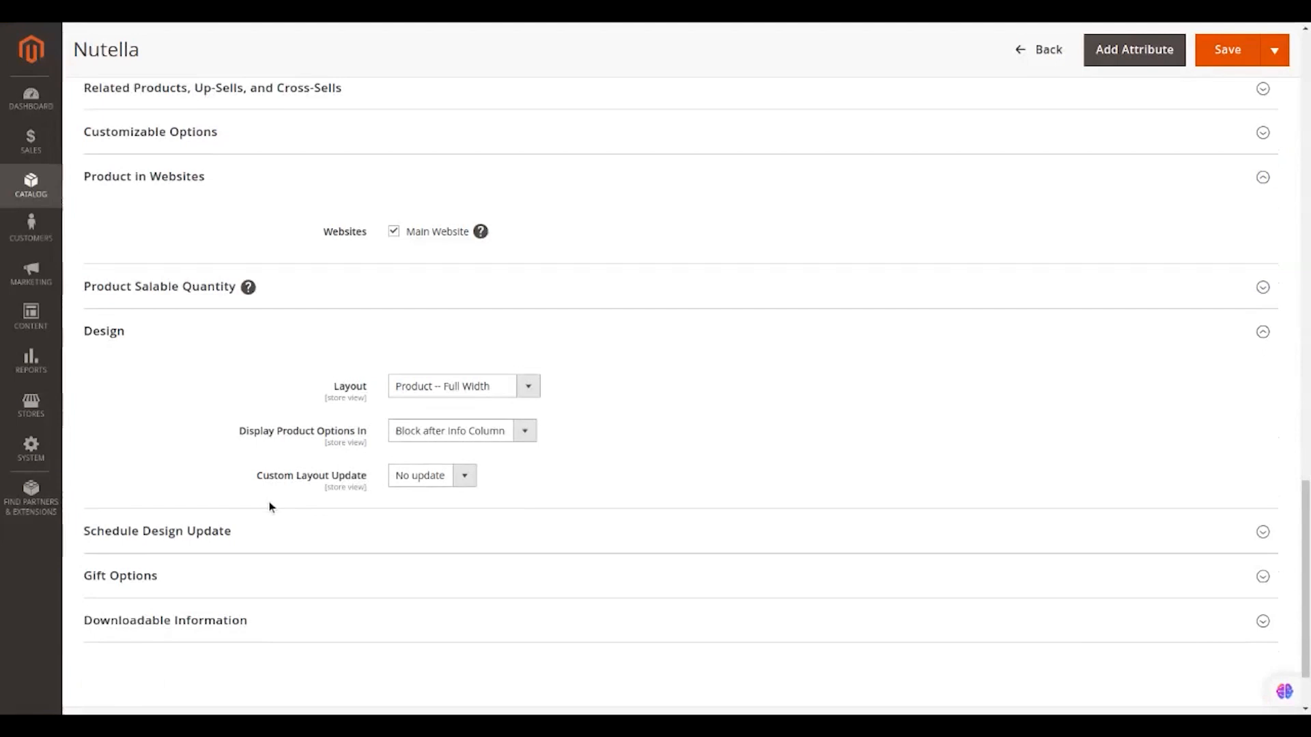
scroll(271, 508, down, 2)
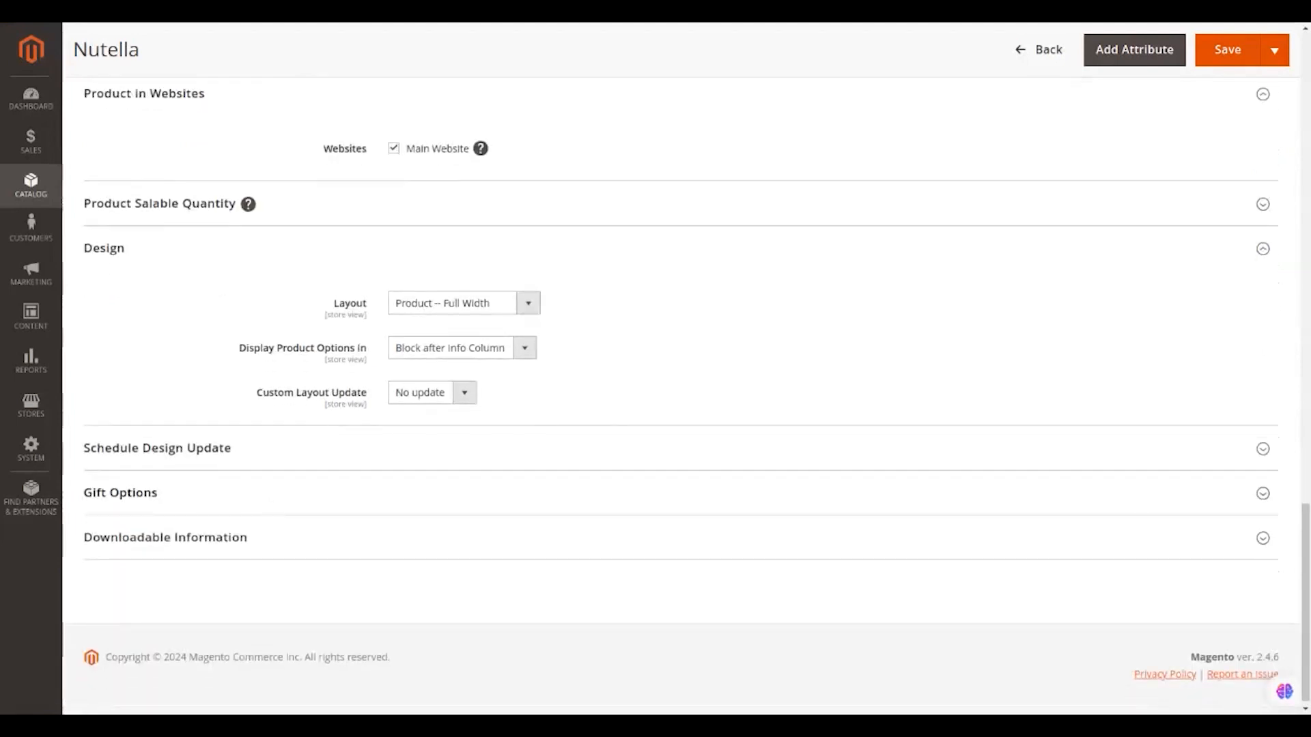
click(530, 306)
click(525, 355)
click(408, 497)
scroll(407, 500, down, 1)
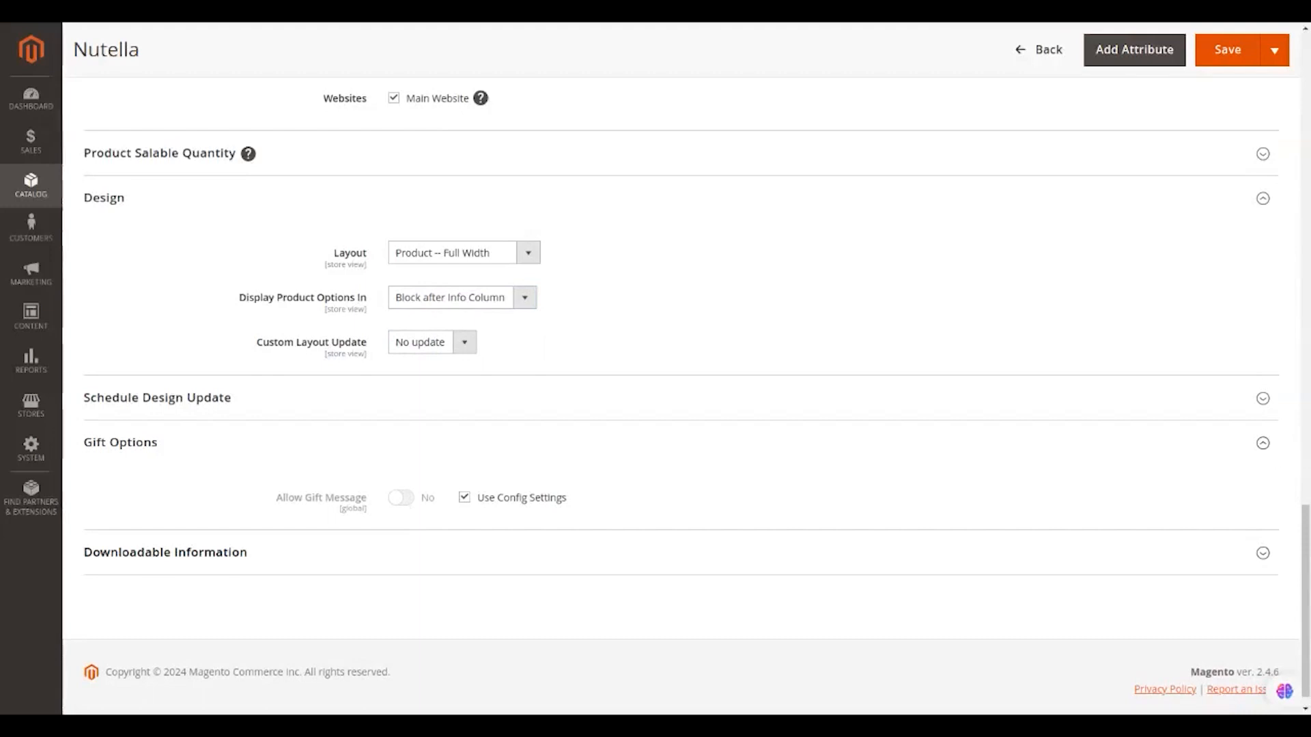
Check the downloadable information settings of the Nutella product and save the product.
click(400, 546)
scroll(401, 544, down, 2)
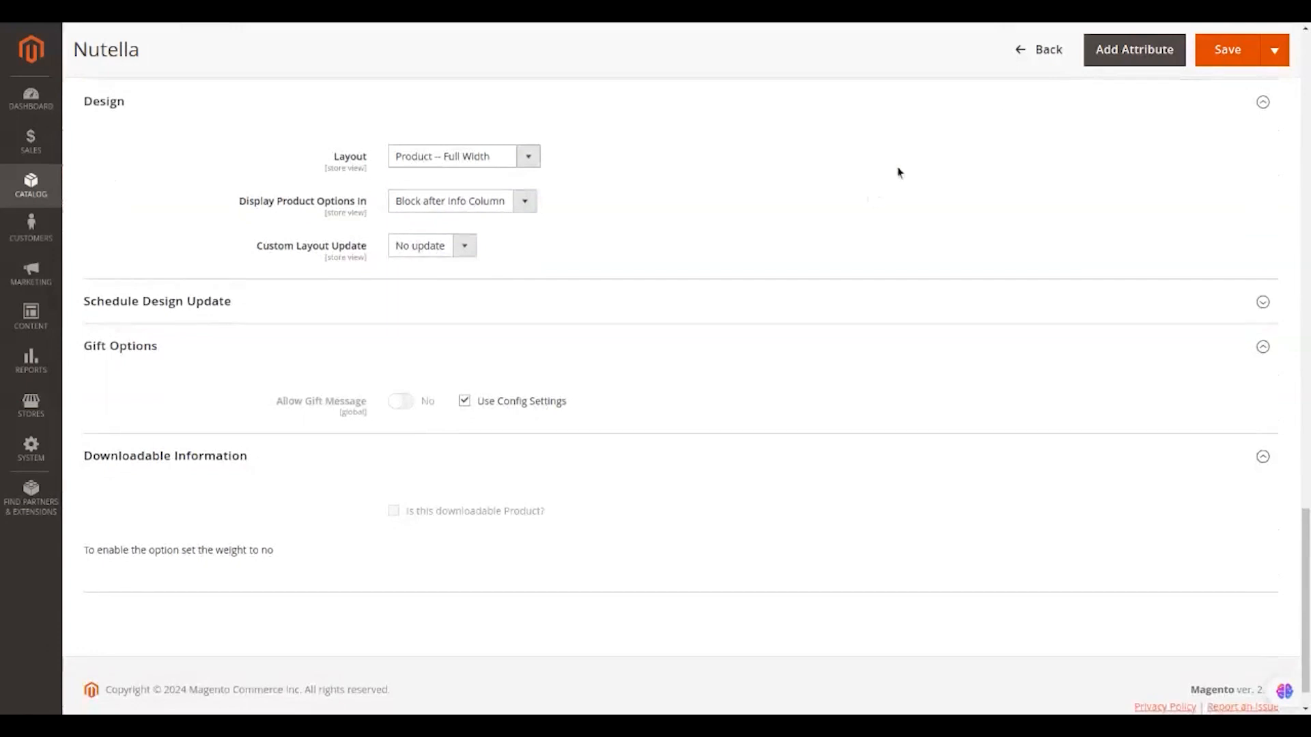
click(1220, 49)
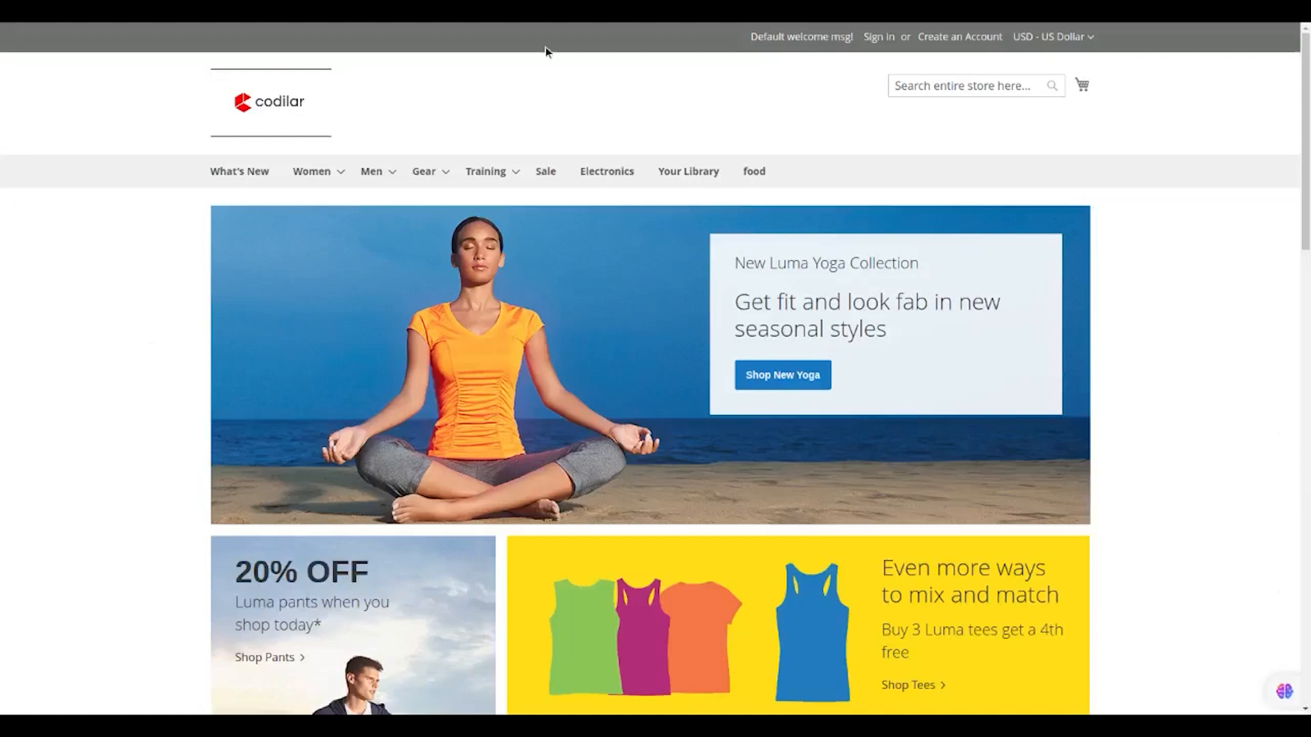
On the storefront, browse the food category and open the Nutella product page.
click(757, 171)
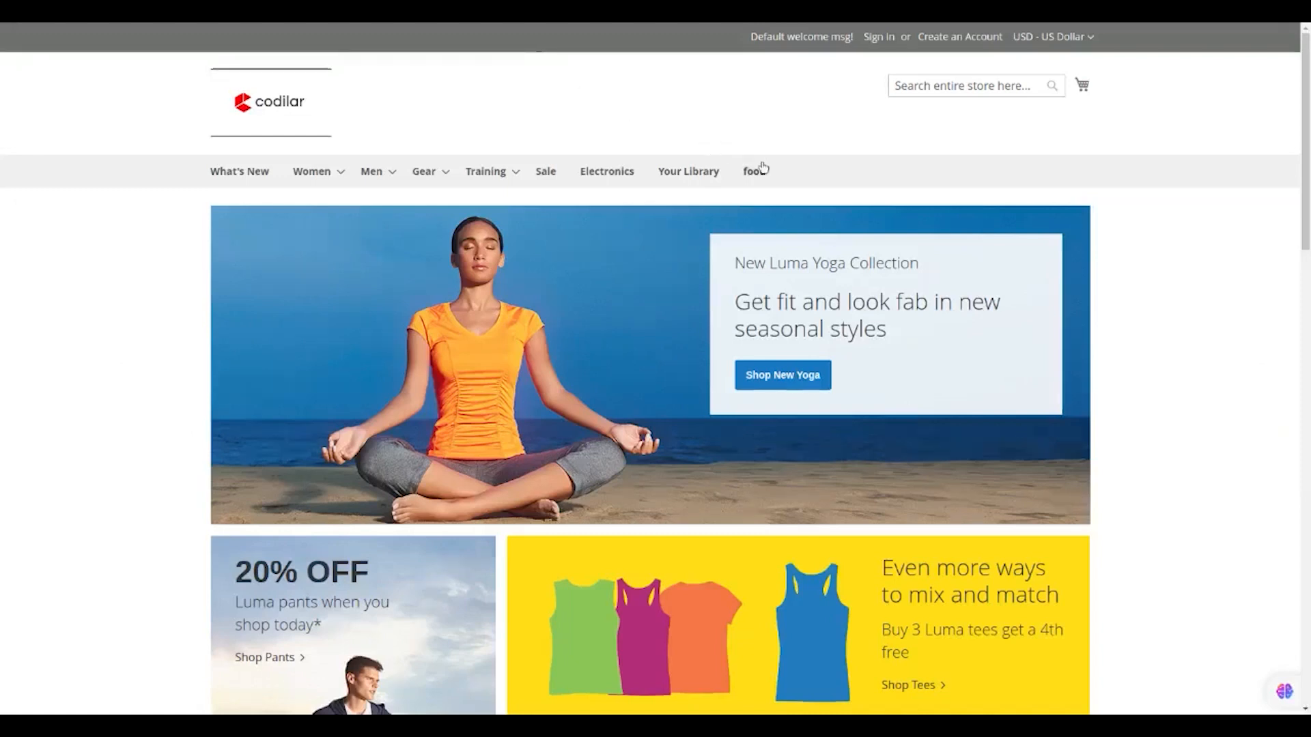
scroll(670, 387, down, 10)
mouse_move(474, 310)
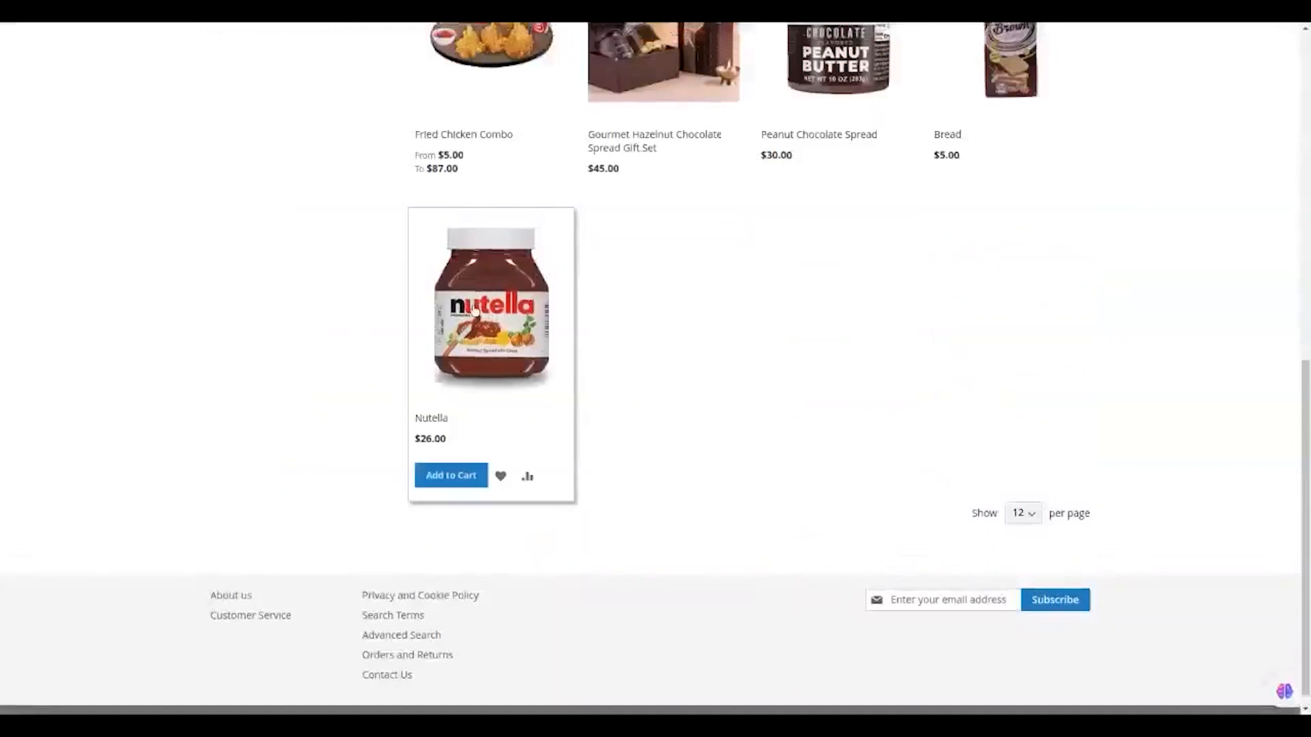
click(510, 325)
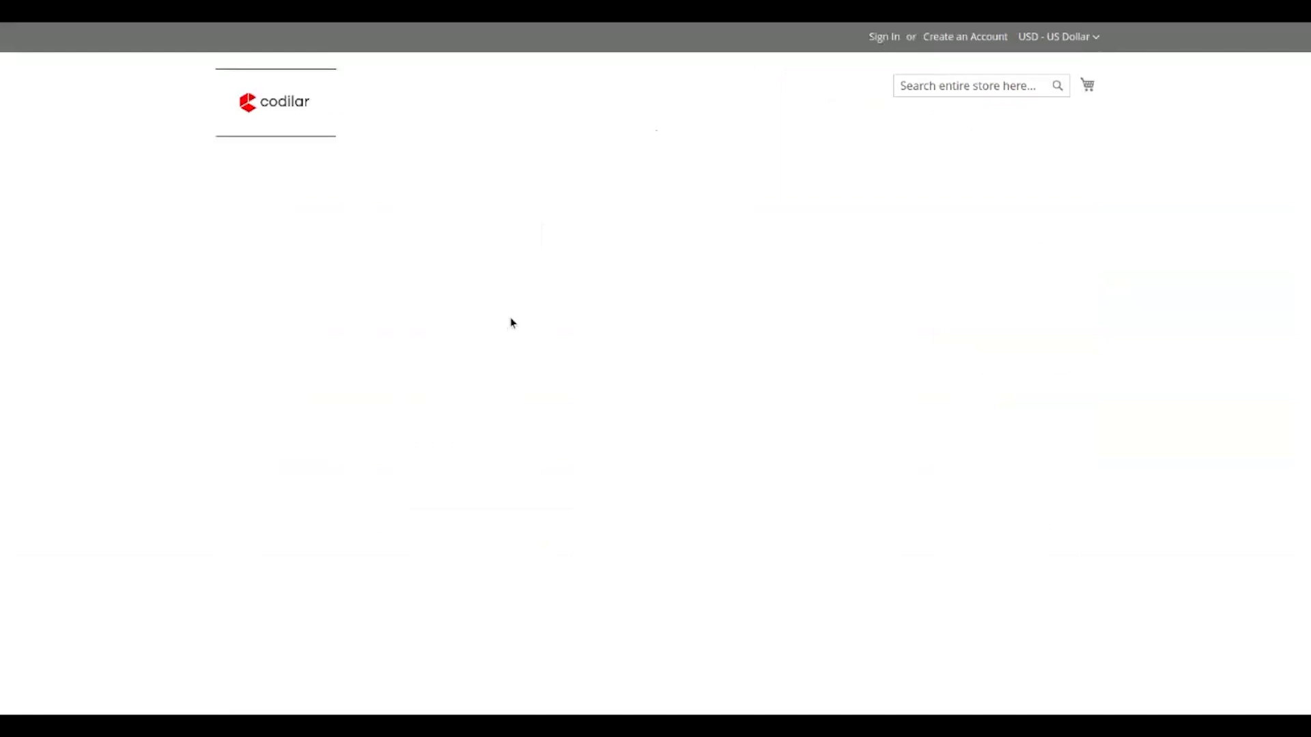
Examine the Nutella storefront page, including its price, Personalized Jar Label option, description, review form, related product and up-sell product.
scroll(587, 343, down, 2)
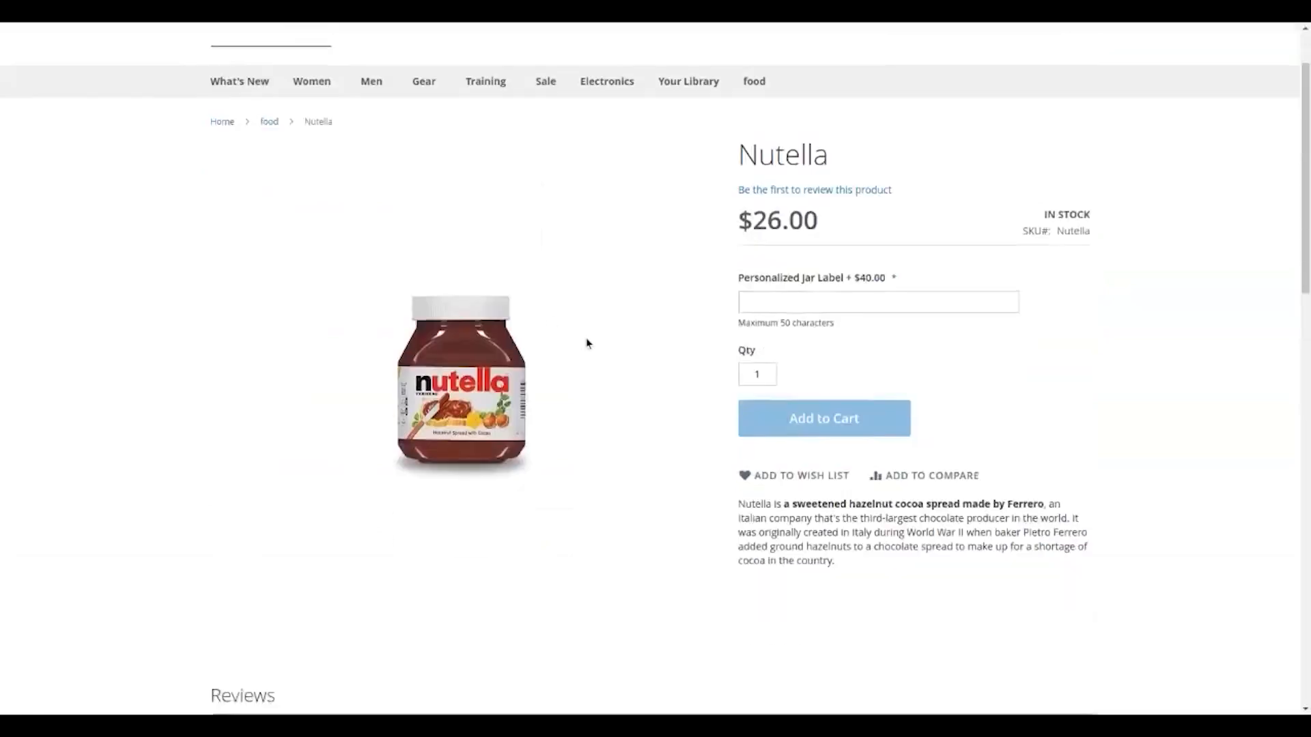
scroll(587, 342, down, 12)
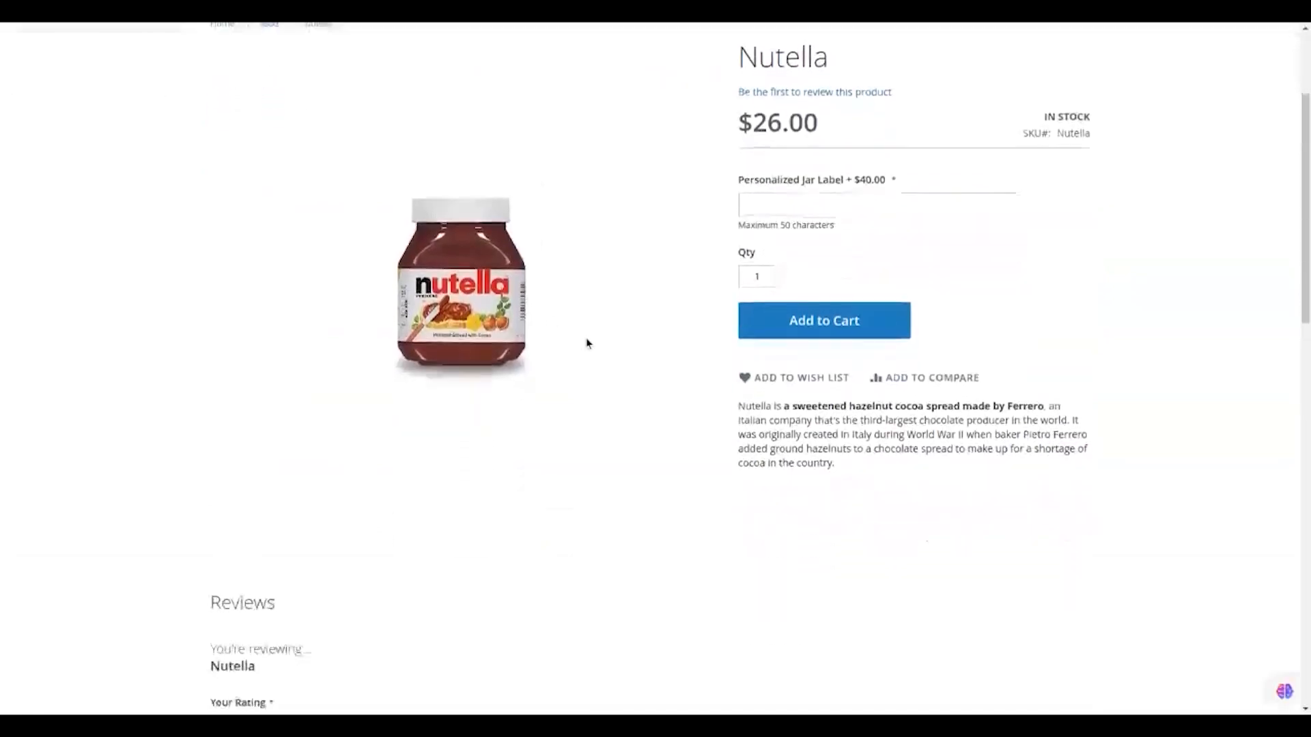
scroll(587, 343, down, 1)
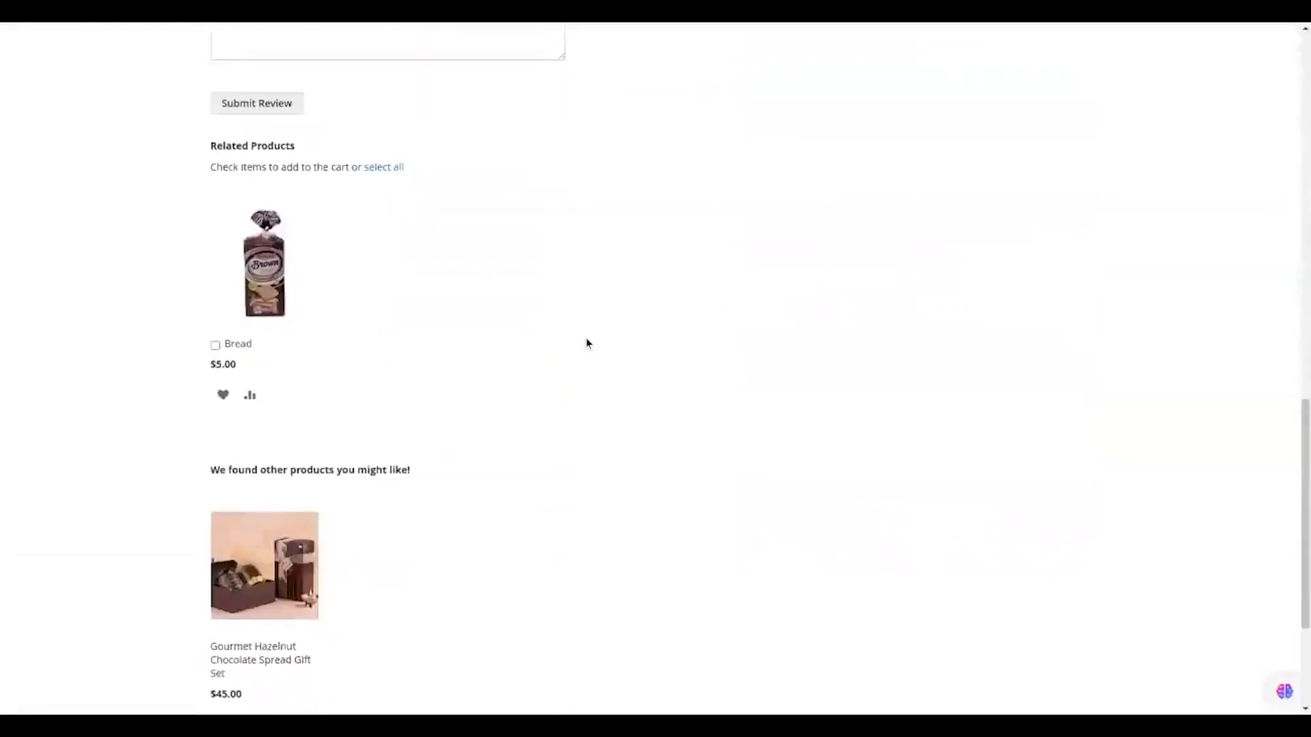
scroll(587, 343, down, 2)
scroll(587, 342, up, 8)
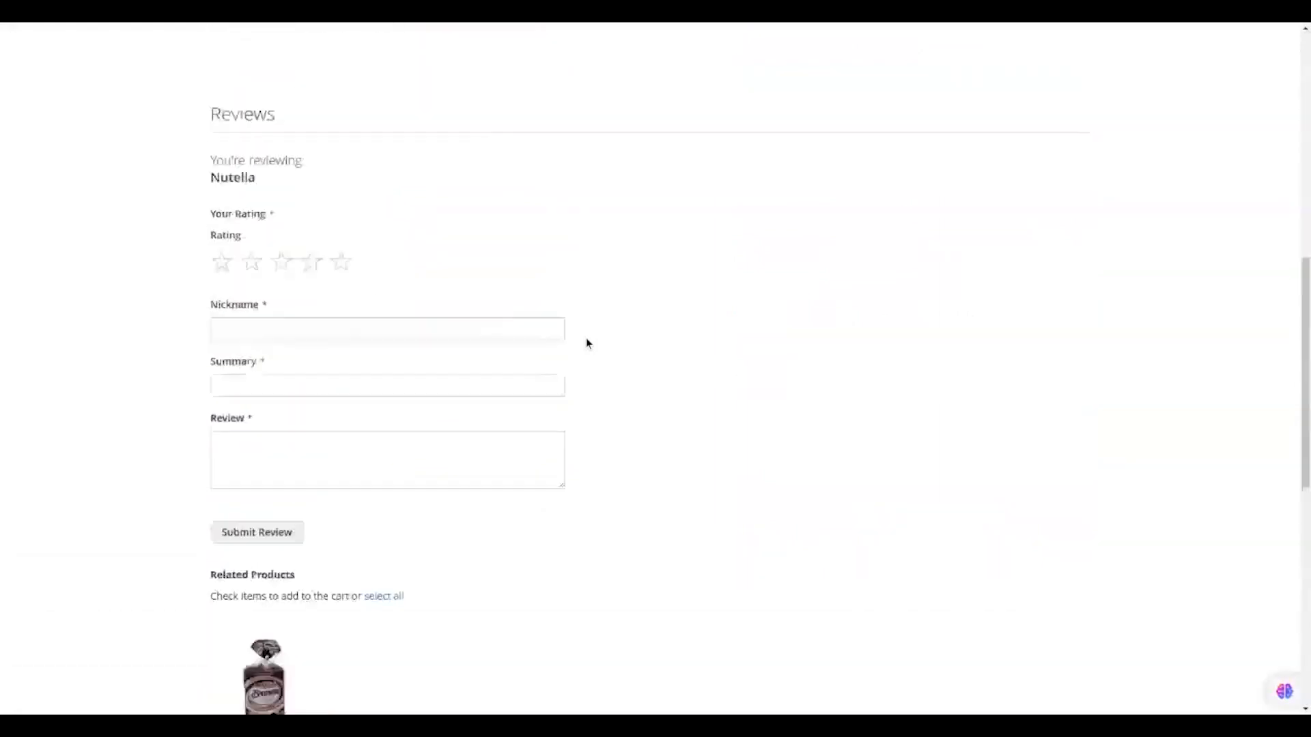
scroll(587, 343, up, 5)
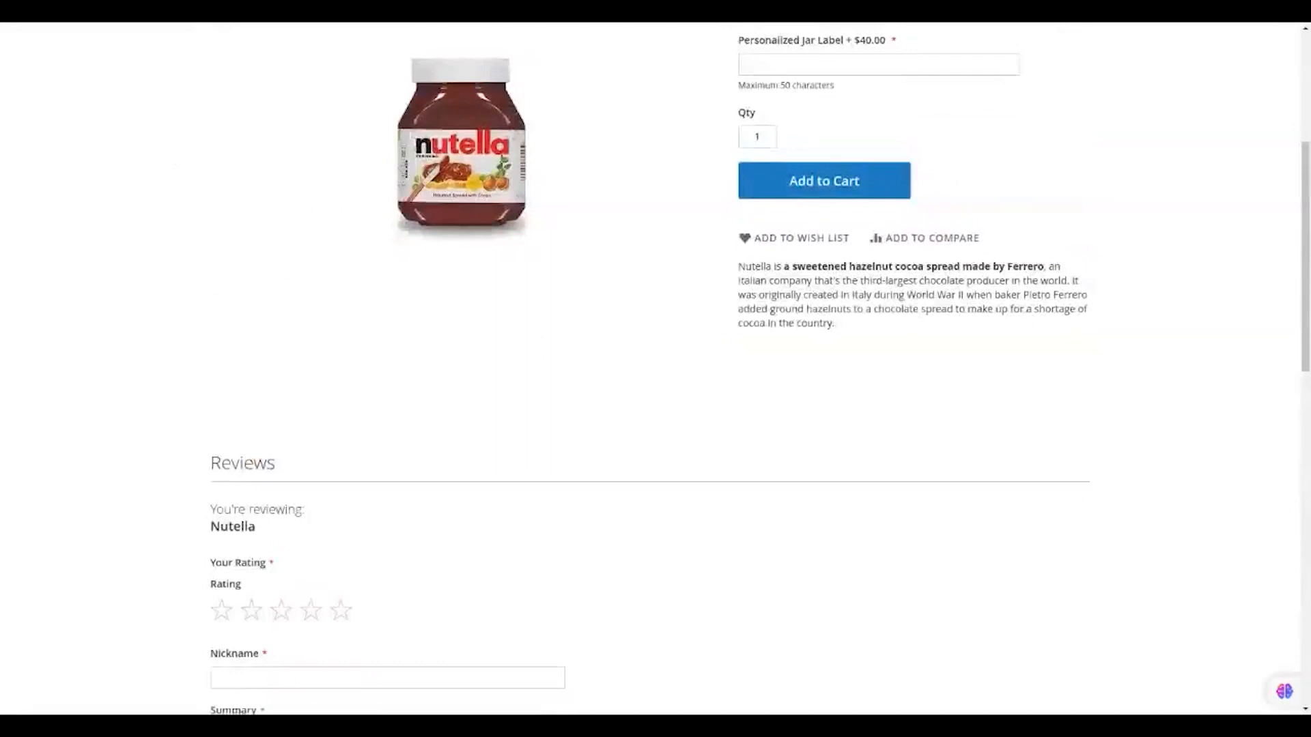